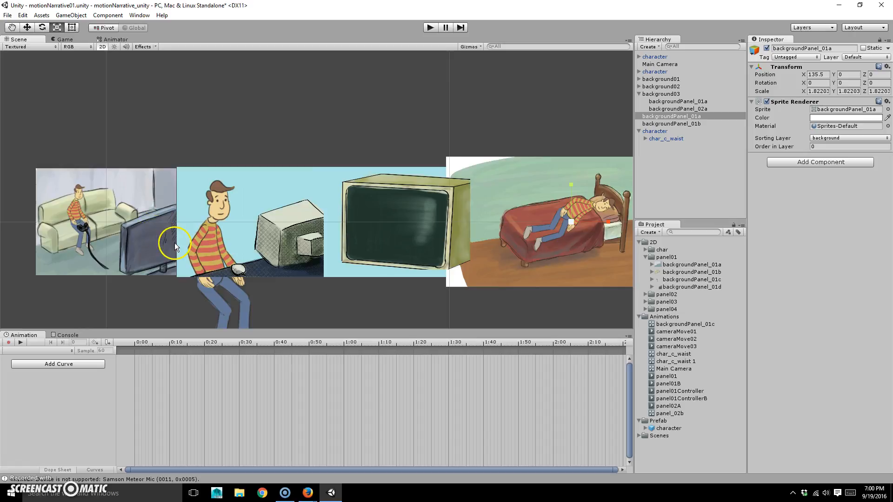
Pan the Scene view to the couch panel and show its camera shot in the Game view
middle_click_drag(193, 233, 478, 212, "alt")
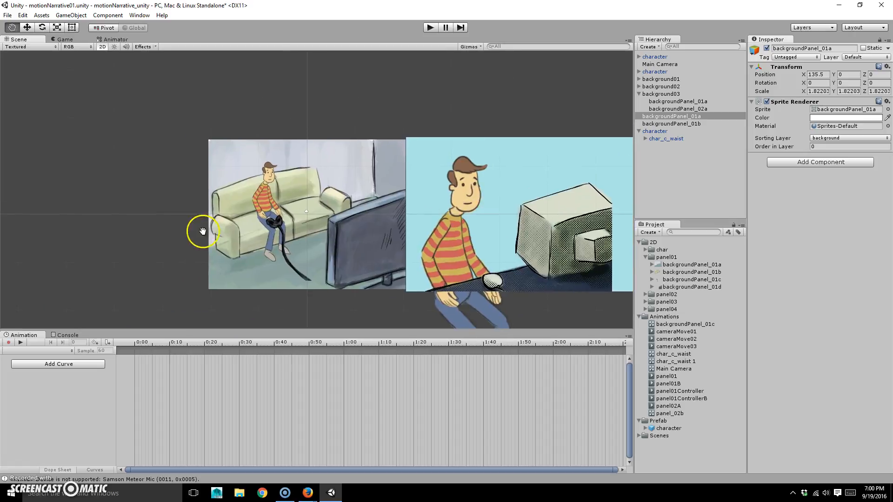
right_click_drag(203, 232, 432, 215, "alt")
middle_click_drag(435, 216, 387, 203, "alt")
right_click_drag(320, 228, 348, 228, "alt")
middle_click_drag(348, 228, 349, 208, "alt")
right_click_drag(181, 234, 199, 233, "alt")
mouse_move(238, 233)
middle_mouse_down("alt")
mouse_move(247, 223)
mouse_move(233, 233)
middle_mouse_up("alt")
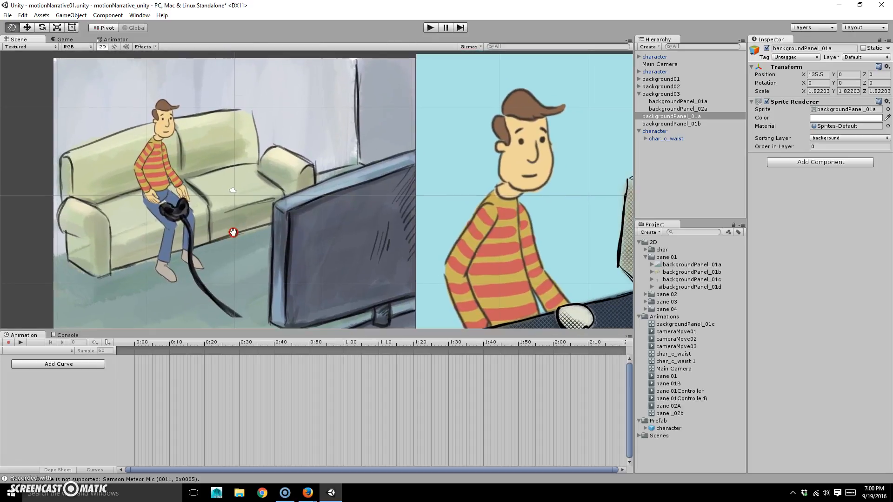
left_click(60, 41)
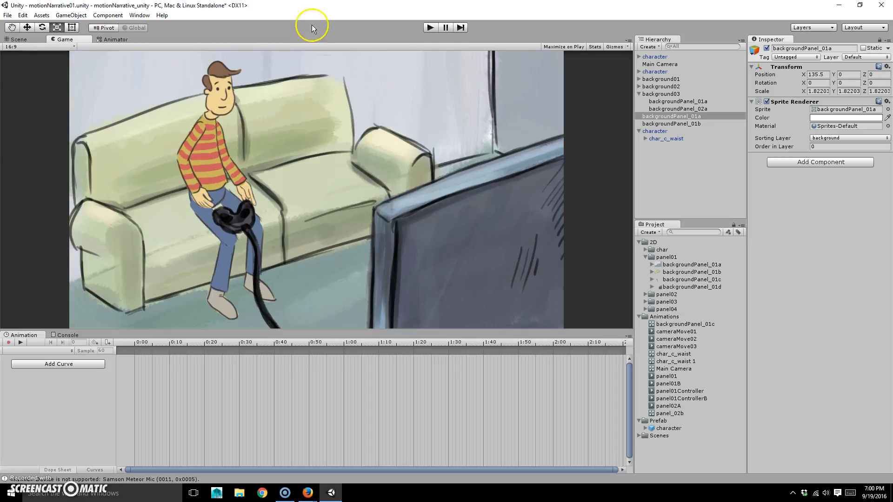
Add a UI Canvas with its EventSystem from GameObject > UI, then return to the Scene view
left_click(74, 16)
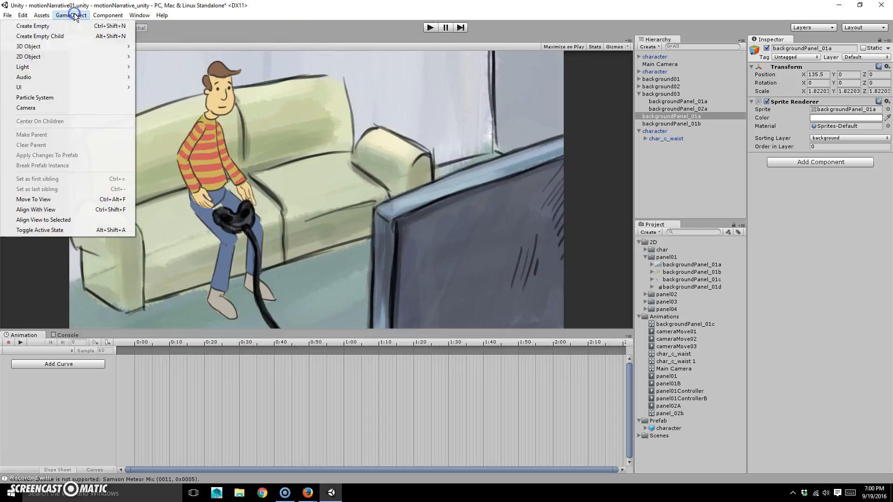
mouse_move(77, 86)
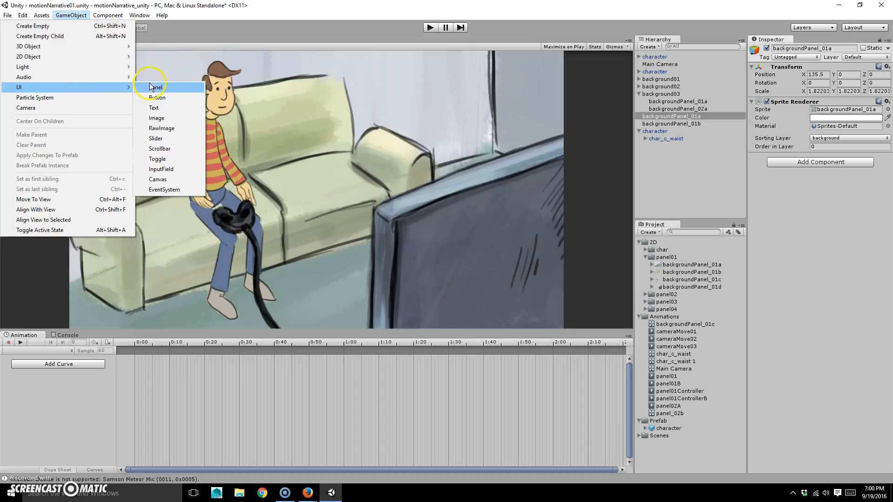
left_click(174, 182)
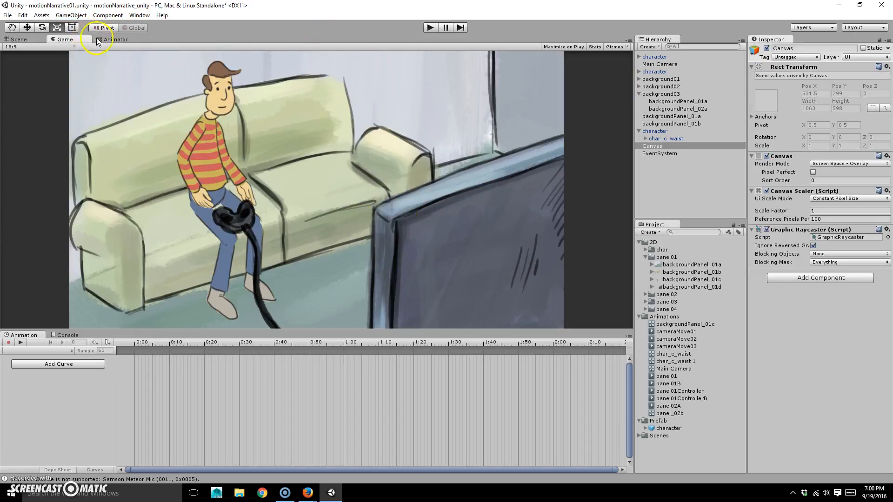
left_click(20, 40)
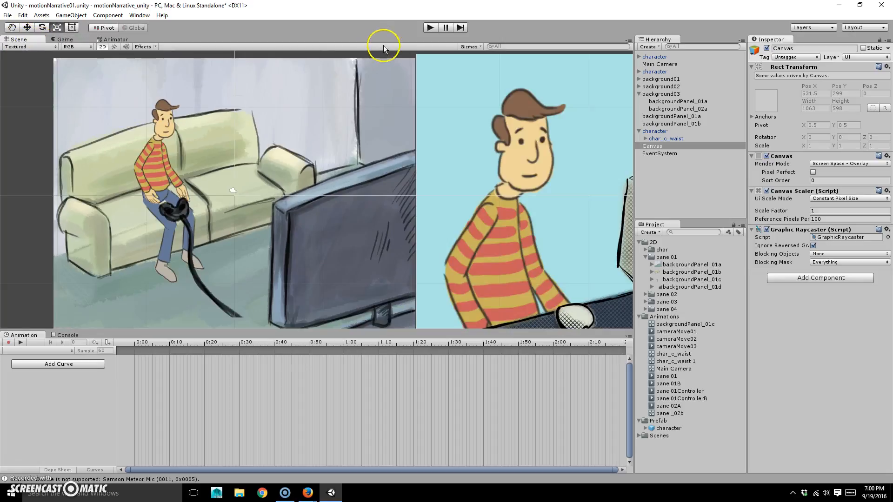
Turn off 2D mode and orbit and zoom out to find the Canvas rectangle
left_click(101, 47)
right_click_drag(266, 170, 167, 237, "alt")
left_click_drag(167, 237, 212, 236, "alt")
right_click_drag(418, 186, 290, 197, "alt")
left_click_drag(321, 192, 255, 179, "alt")
right_click_drag(172, 185, 428, 159, "alt")
right_click_drag(195, 180, 297, 170, "alt")
Frame the whole Canvas outline, compare it with the Game view, then go back to Scene
middle_click_drag(305, 163, 327, 203, "alt")
left_click_drag(327, 203, 334, 205, "alt")
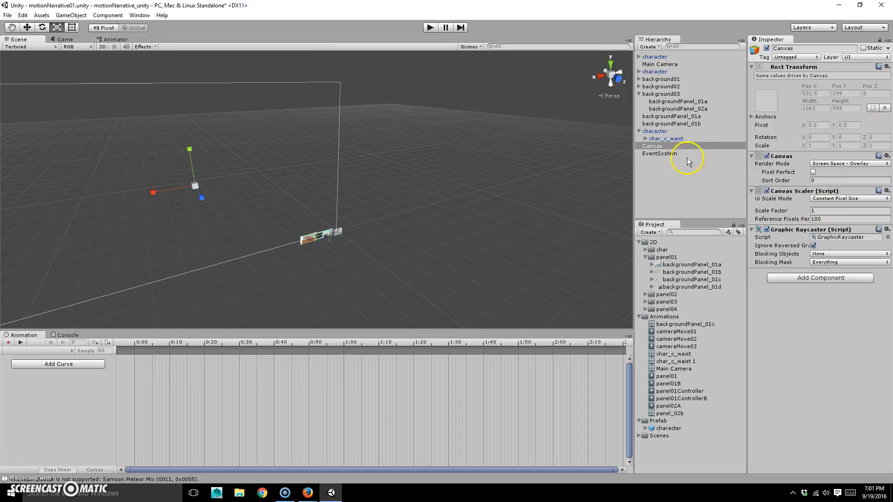
left_click_drag(359, 183, 314, 177, "alt")
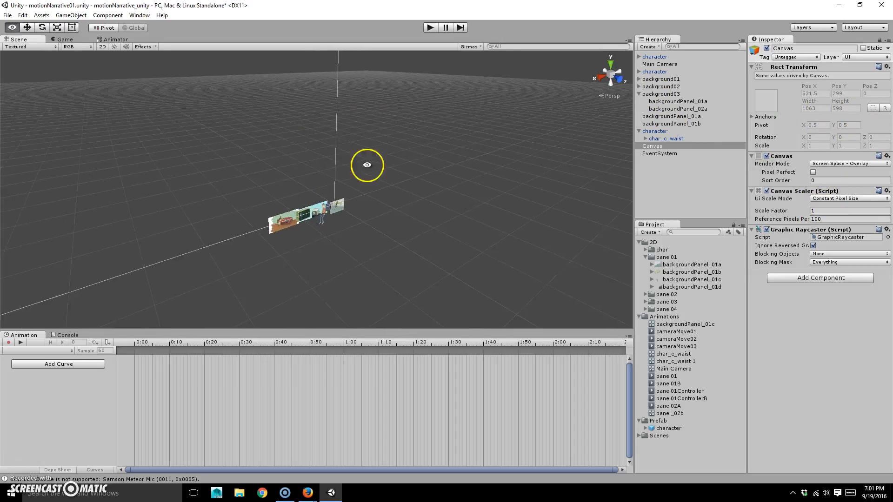
right_click_drag(315, 177, 275, 187, "alt")
right_click_drag(359, 151, 298, 166, "alt")
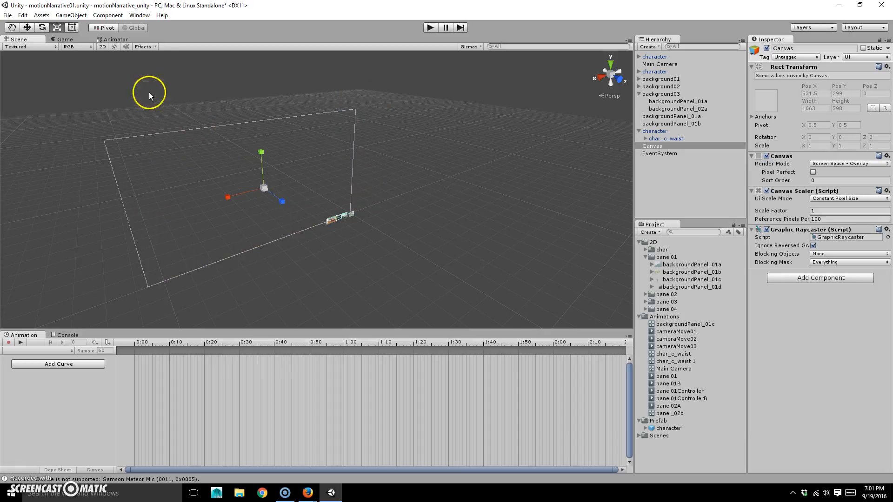
left_click(64, 39)
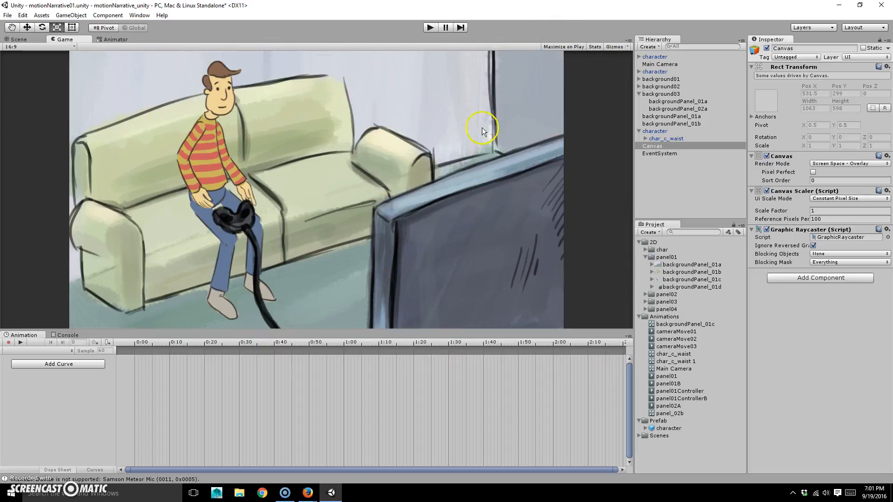
left_click(20, 39)
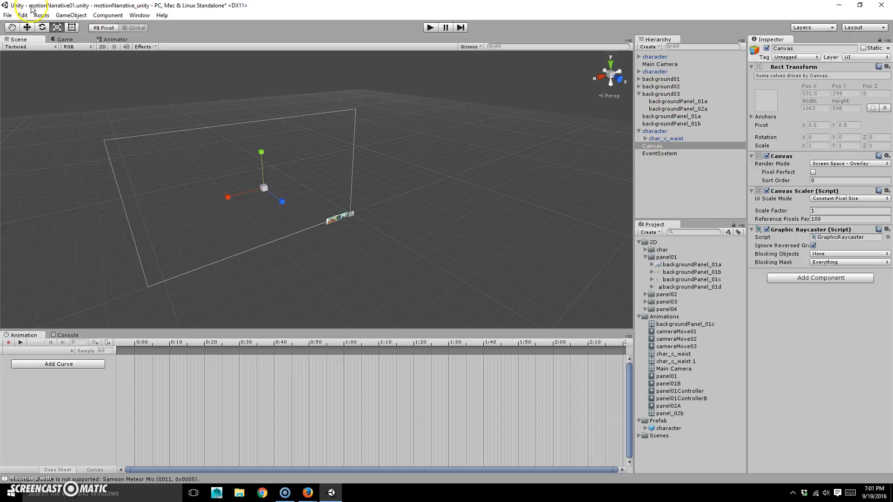
Collapse the character and background03 Hierarchy groups and add a UI Text under the Canvas
left_click(653, 146)
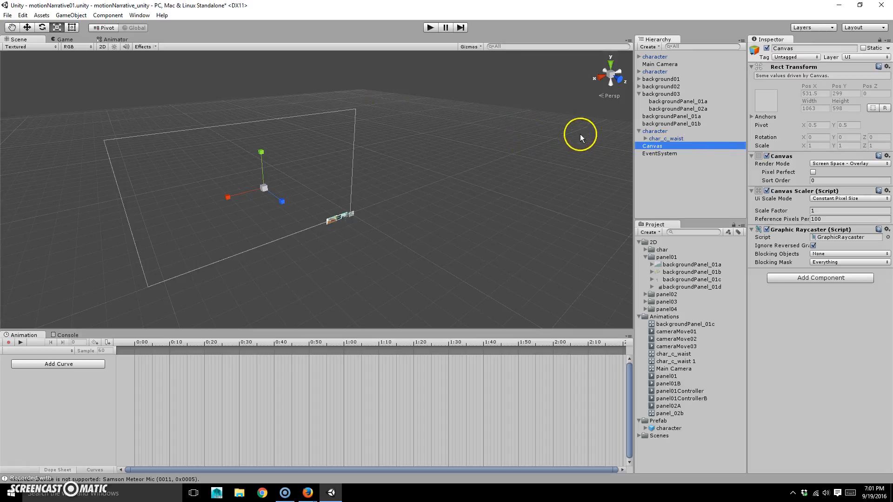
left_click(640, 132)
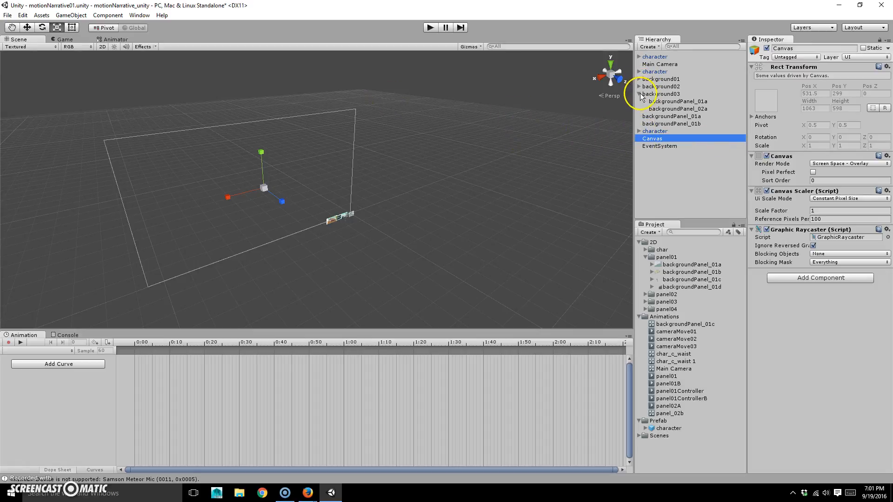
left_click(639, 94)
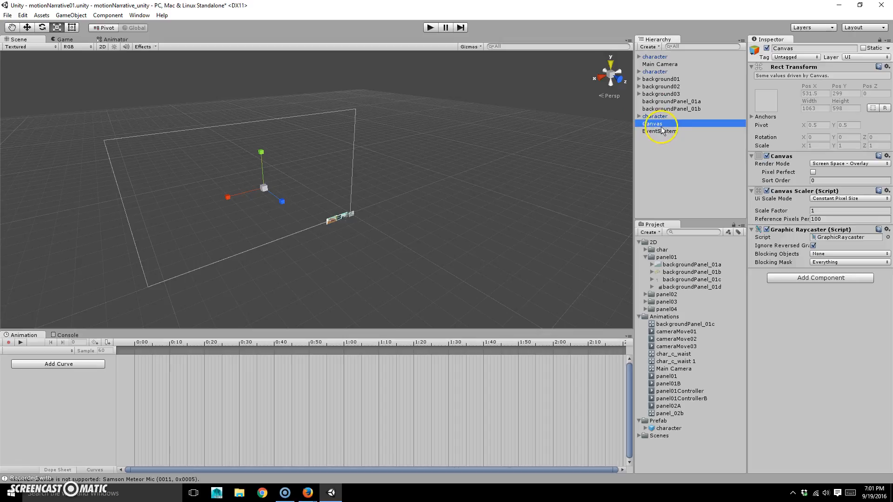
left_click(71, 15)
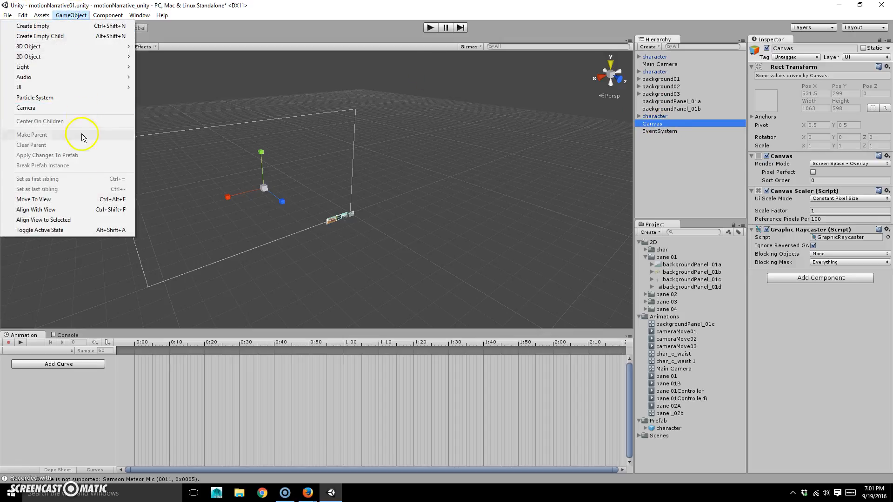
mouse_move(55, 87)
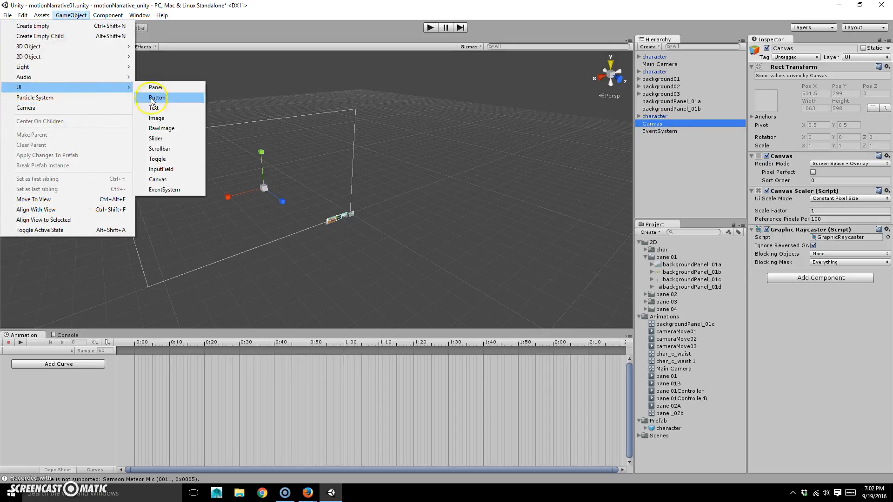
left_click(154, 111)
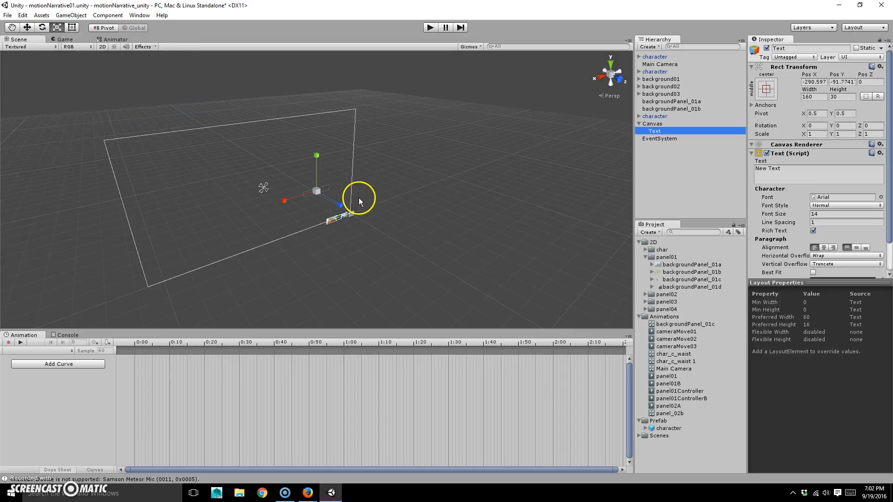
Check the New Text over the couch in Game view, then return Scene to 2D zoomed on the Canvas
left_click(63, 39)
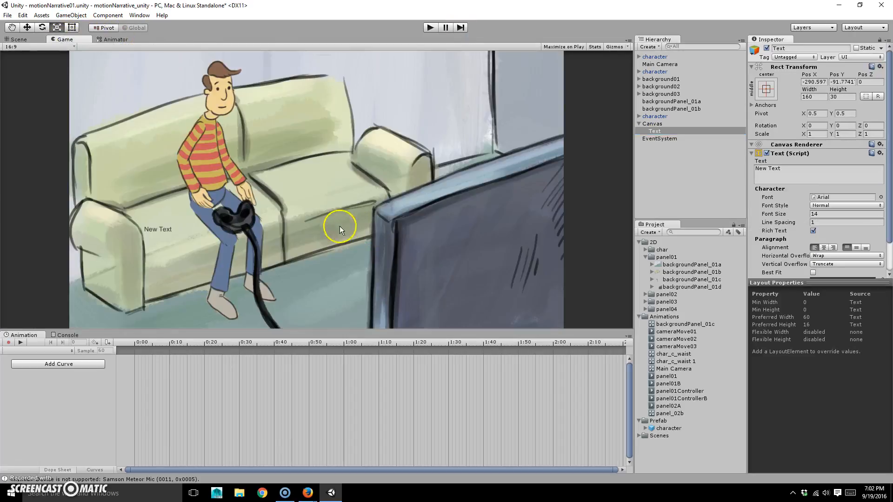
left_click(21, 39)
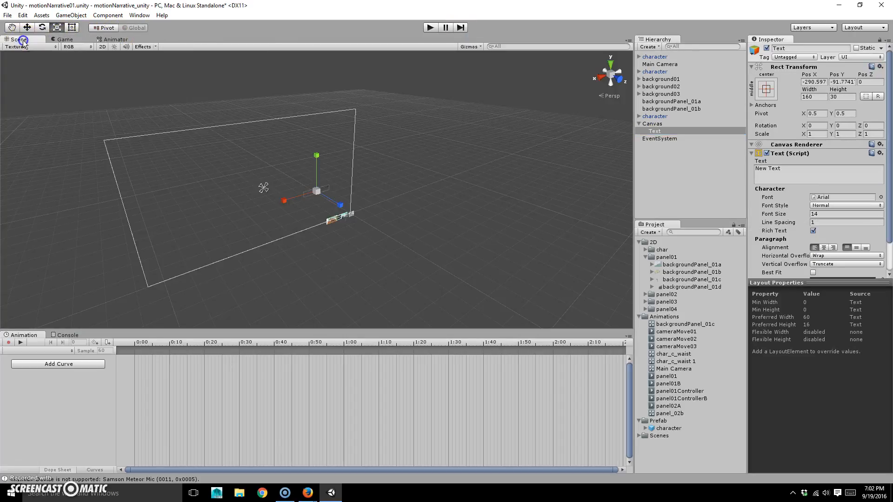
left_click(100, 47)
right_click_drag(281, 236, 486, 233, "alt")
left_click(64, 39)
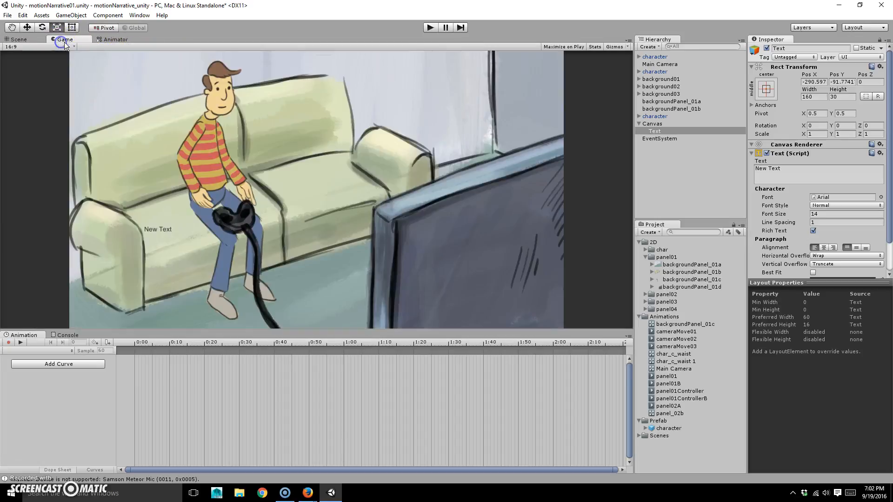
left_click(767, 96)
Alt-anchor the New Text to bottom centre and drag Pos Y up to 53.09
key("alt")
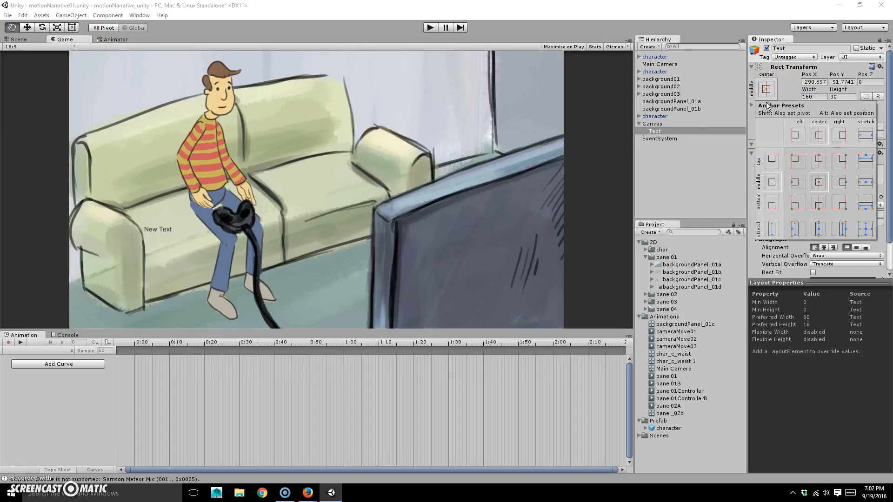
left_click(819, 184, "alt")
left_click(818, 204, "alt")
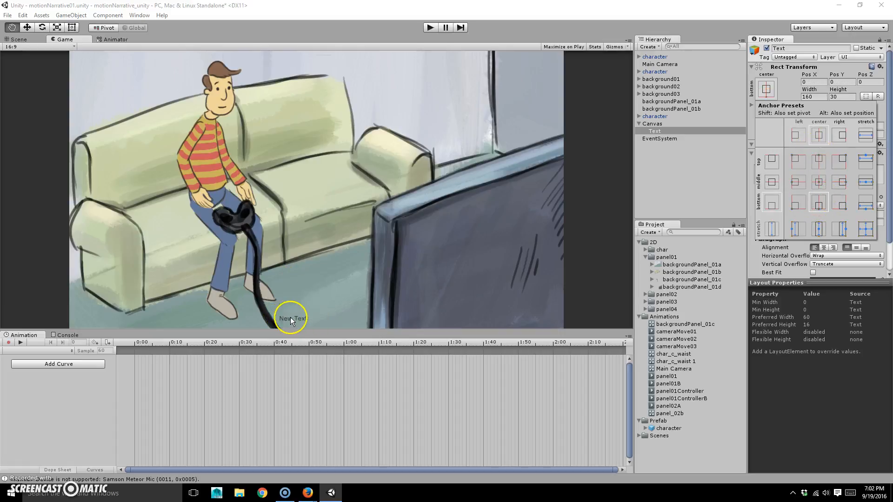
left_click(788, 73)
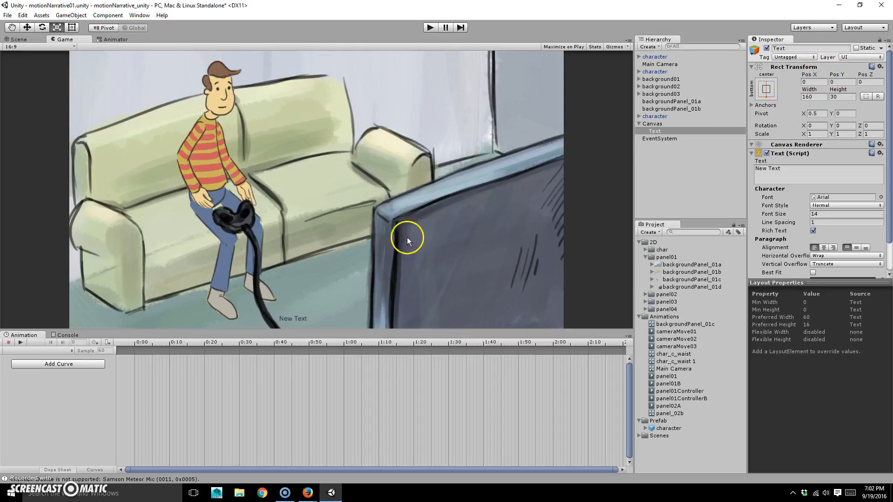
left_click_drag(831, 73, 879, 73)
left_click_drag(17, 73, 774, 49)
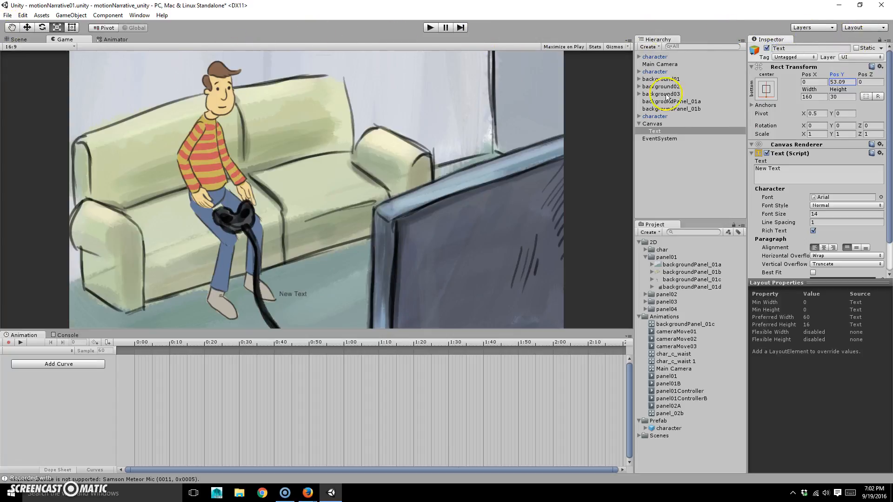
Set the text's Pos Y to 50 and fill it with placeholder text 'fsdafasdfasdf'
left_click(847, 82)
type("50")
left_click(811, 171)
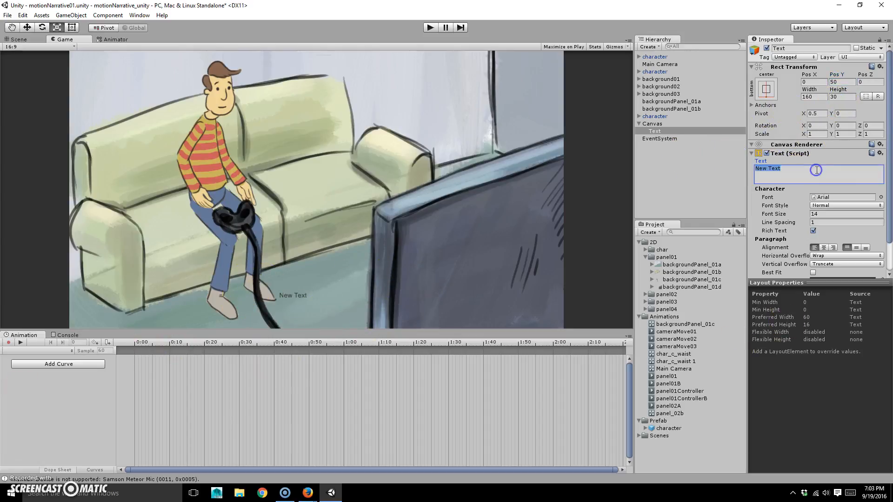
type("fsdafasdfasdfasdfasdfasdfasdfsdasfd")
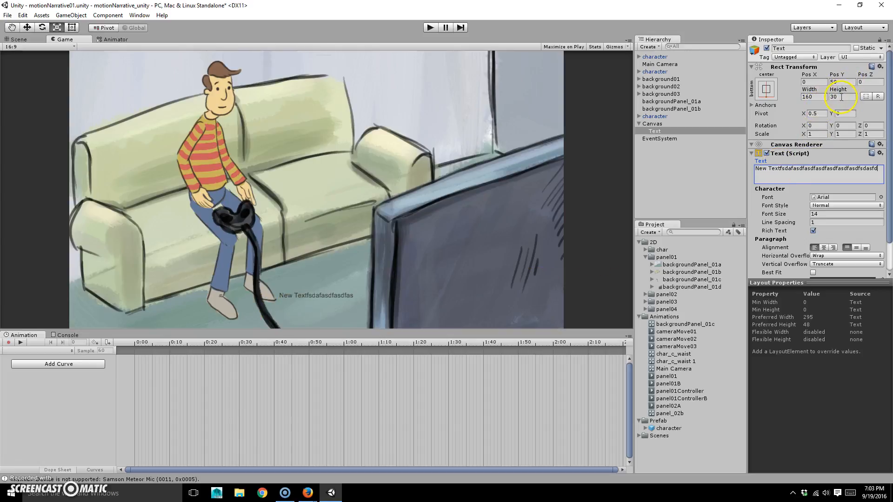
Resize the subtitle text box to Width 1200 and Height 50
left_click(814, 97)
double_click(818, 96)
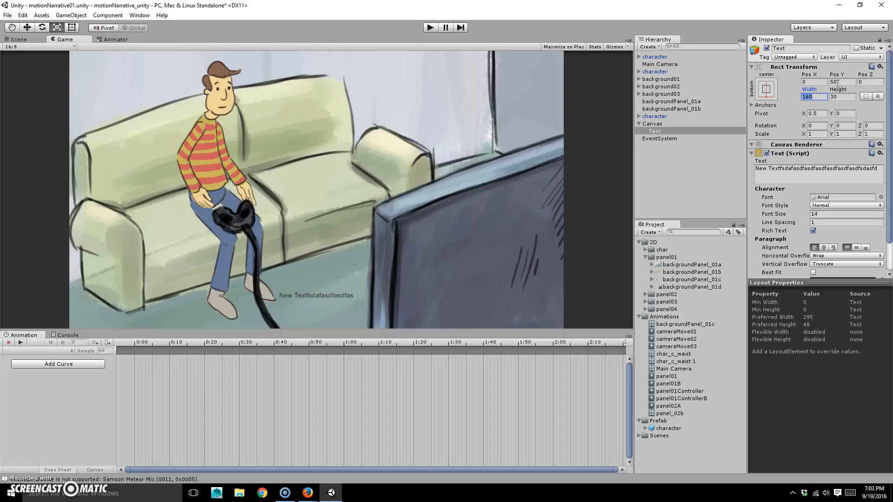
type("1200")
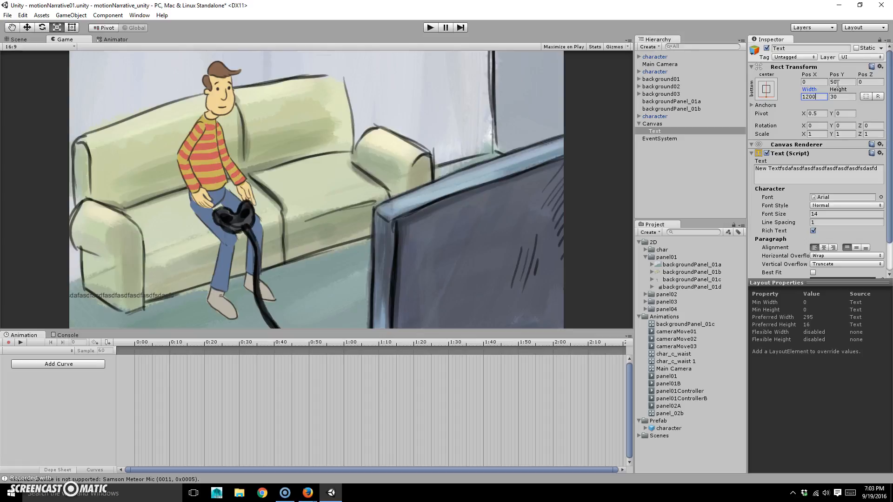
left_click(783, 176)
left_click(848, 96)
type("50")
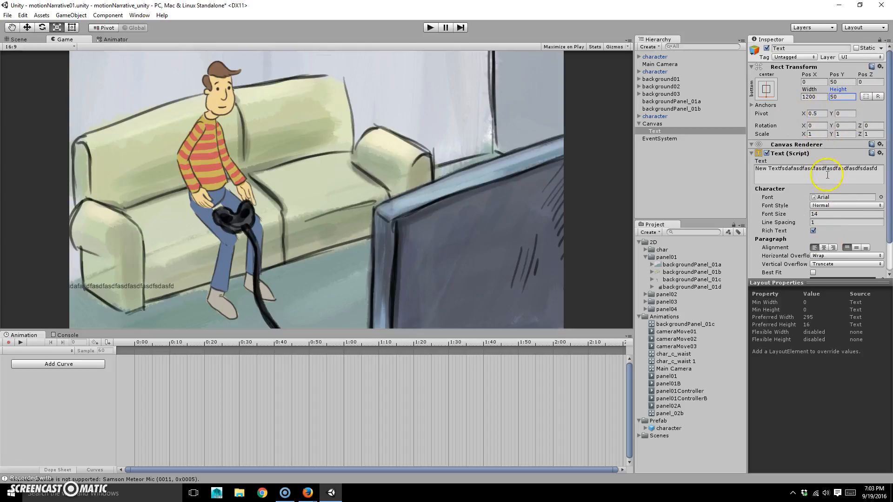
left_click(815, 165)
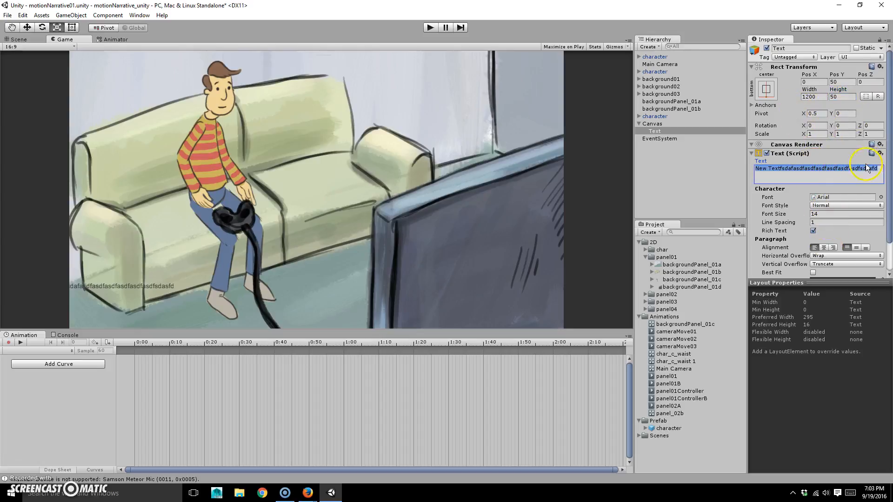
Make the subtitle text Bold with font size 24
left_click(831, 206)
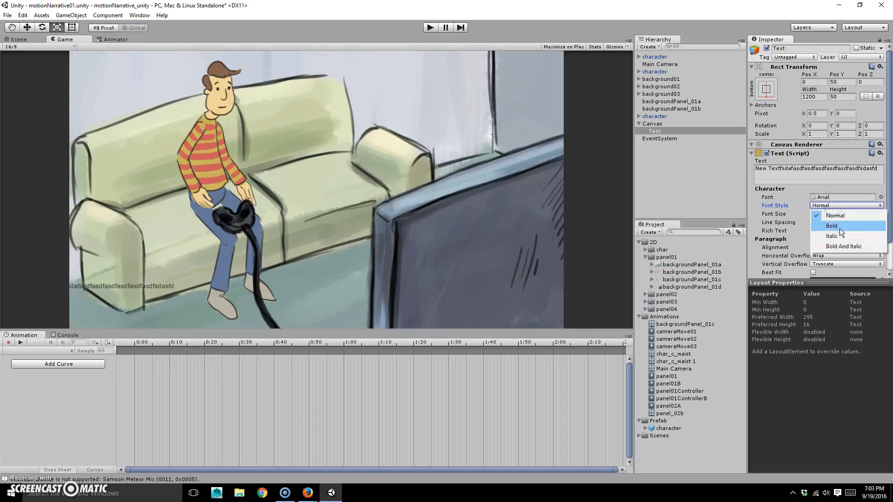
left_click(843, 226)
left_click(834, 214)
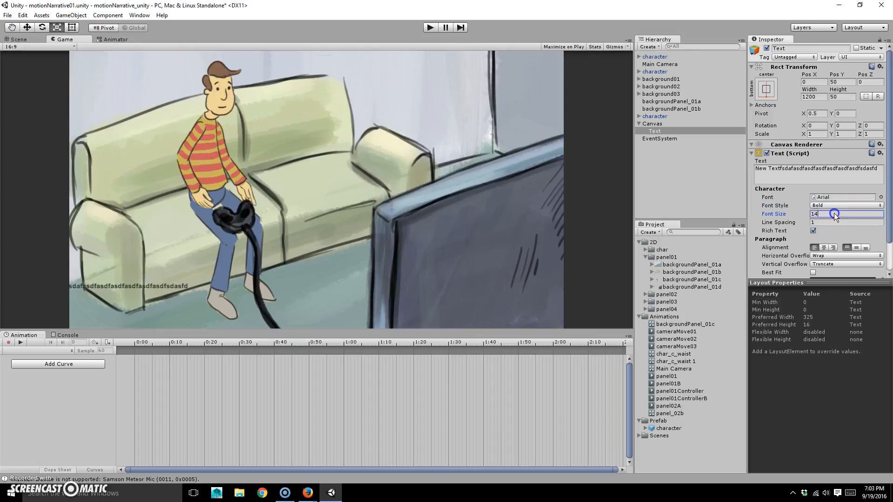
type("24")
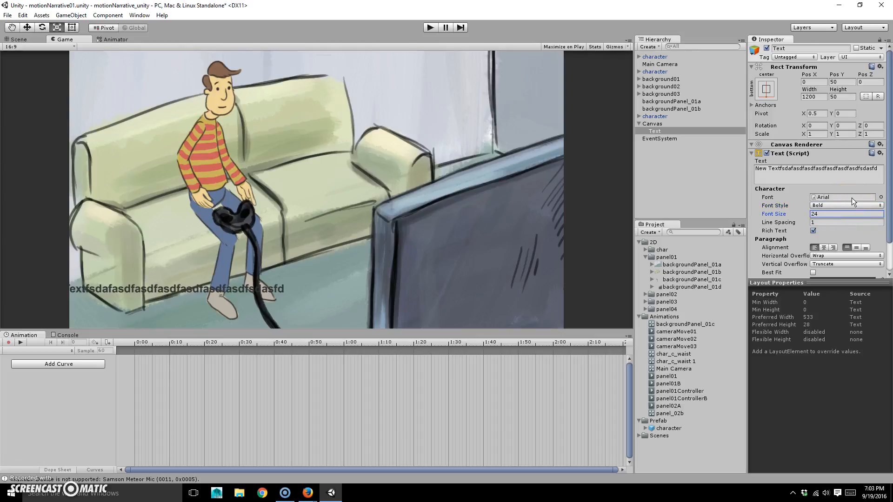
Open the Font picker, then switch to Chrome and select its address bar
left_click(834, 197)
left_click(880, 198)
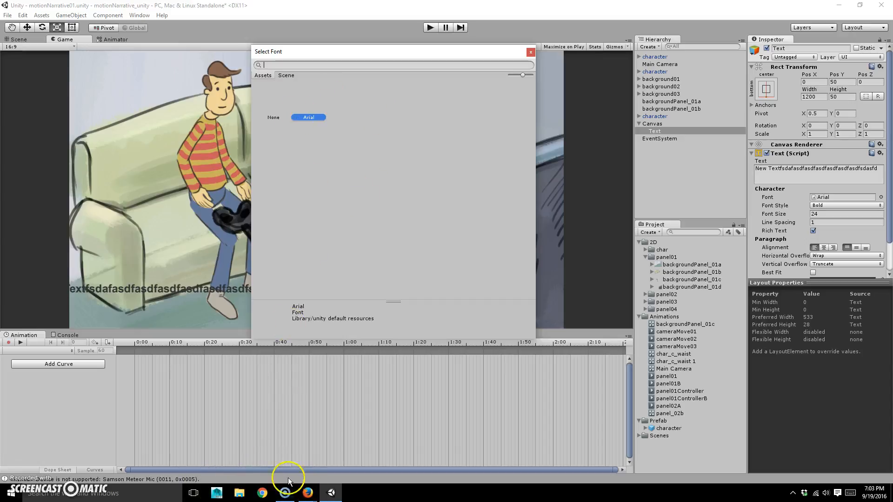
left_click(262, 493)
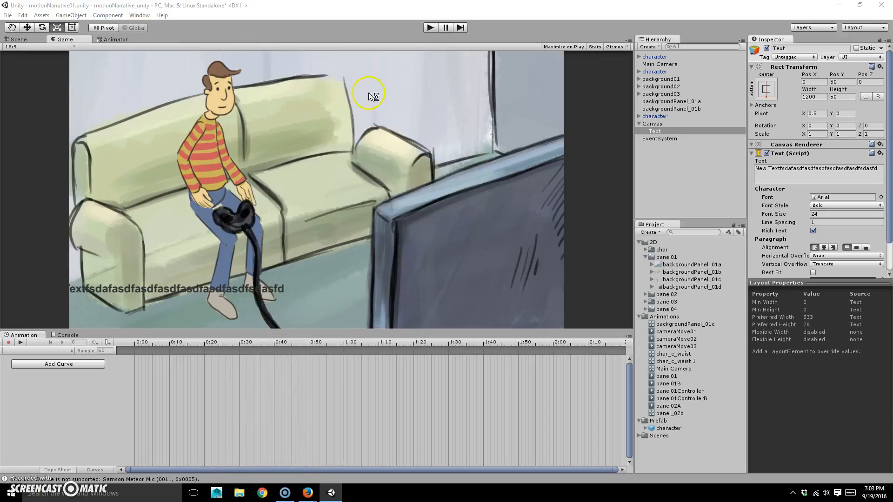
left_click(234, 21)
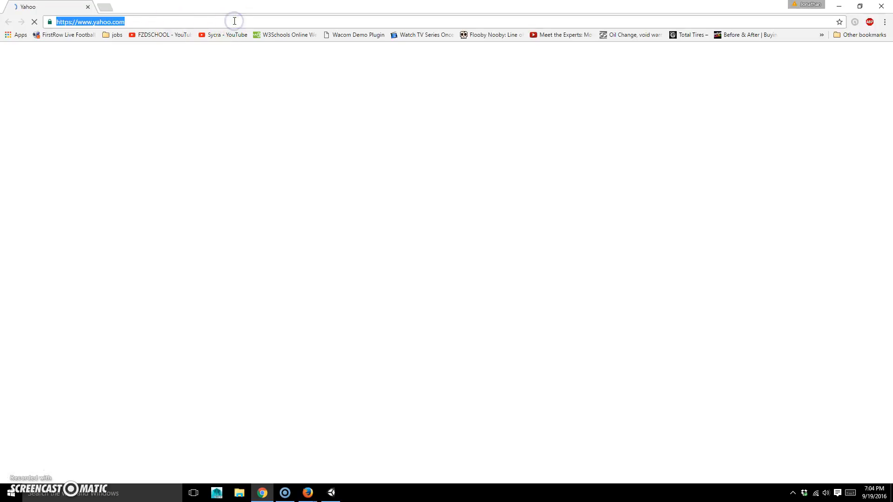
Download Badaboom BB from dafont.com's Comic category and show badaboom_bb.zip in its folder
type("dafont")
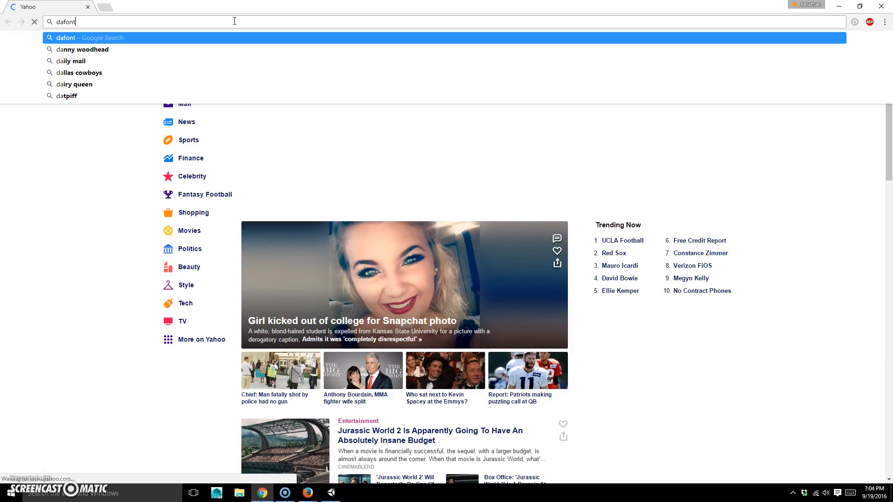
type(".com")
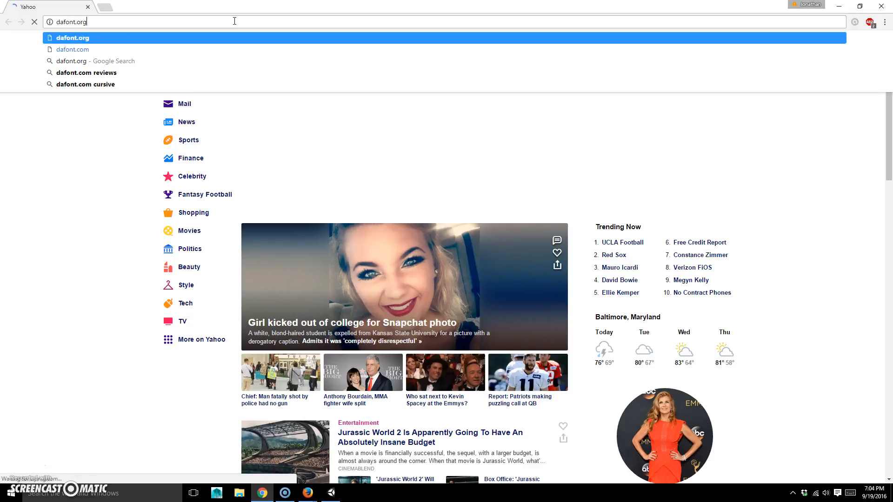
key("Return")
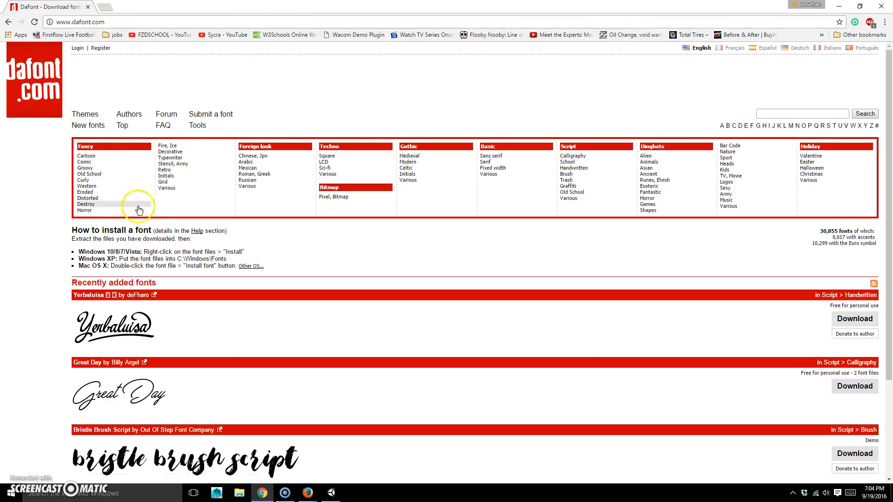
left_click(86, 162)
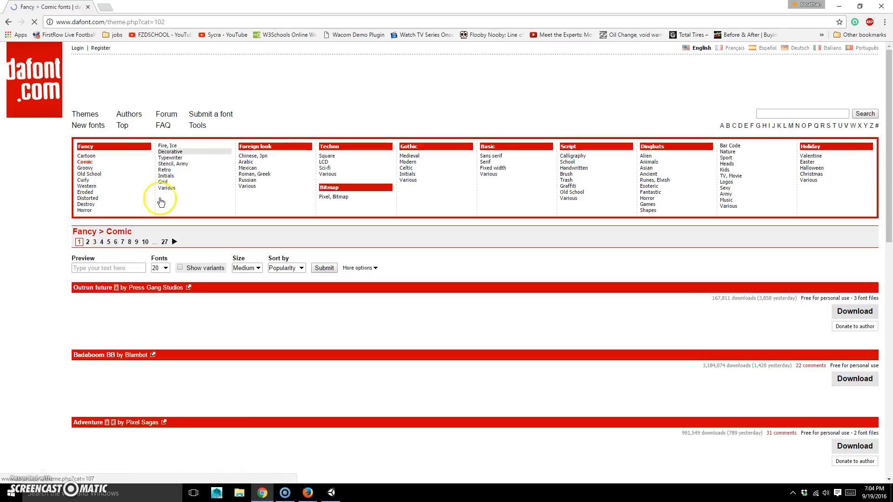
scroll(184, 316, "down", 4)
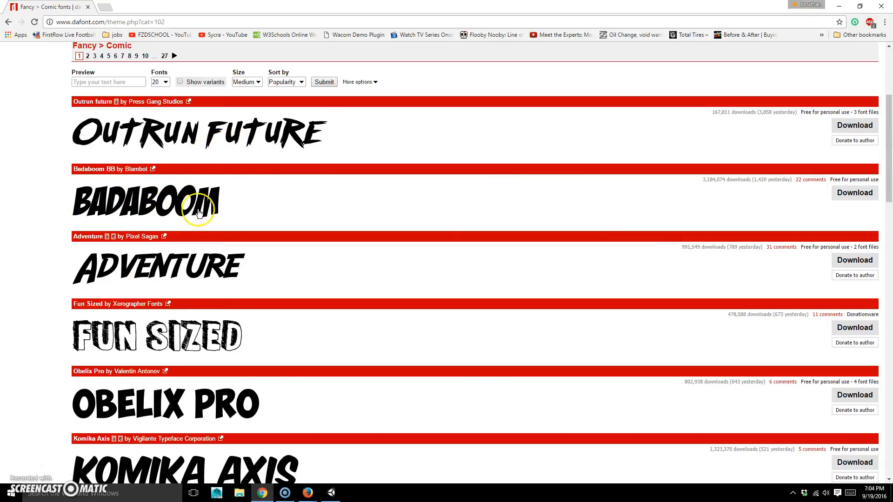
left_click(839, 193)
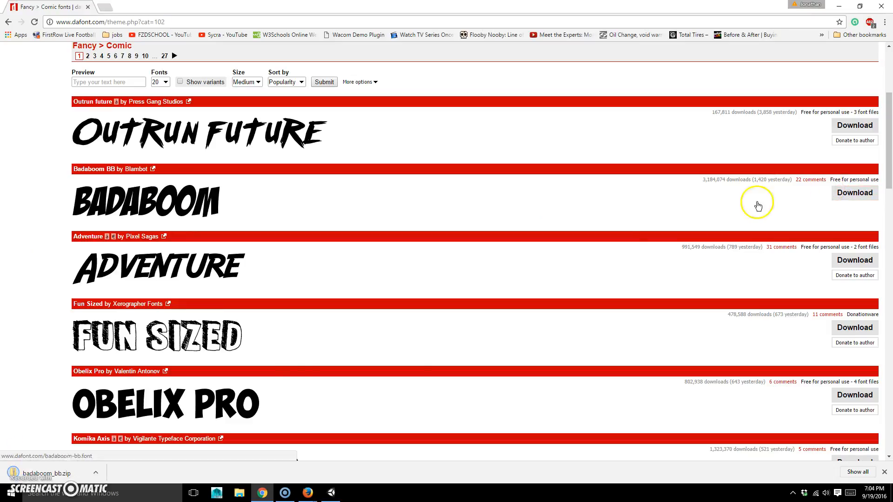
left_click(96, 473)
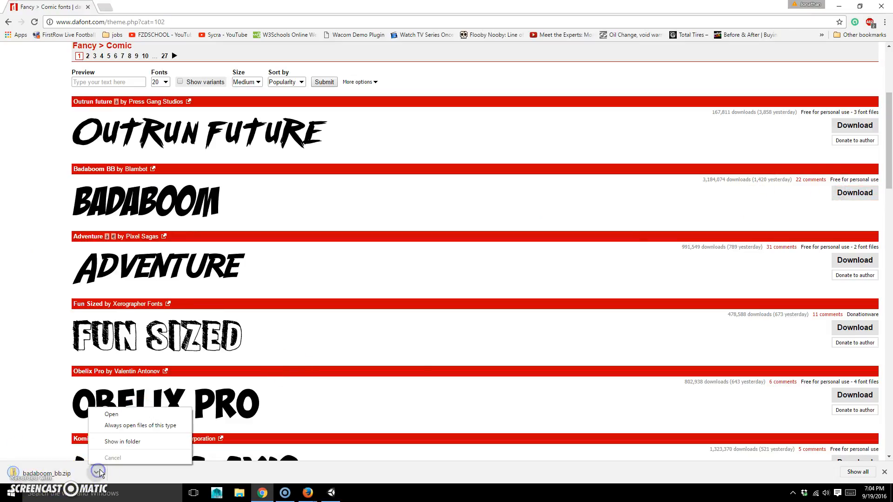
left_click(130, 439)
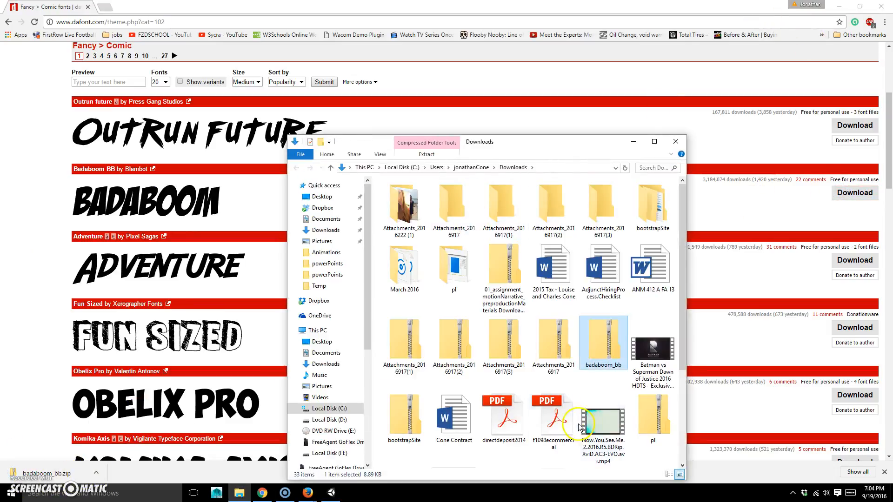
Extract badaboom_bb.zip into a badaboom_bb folder and select the BADABB font file
right_click(615, 336)
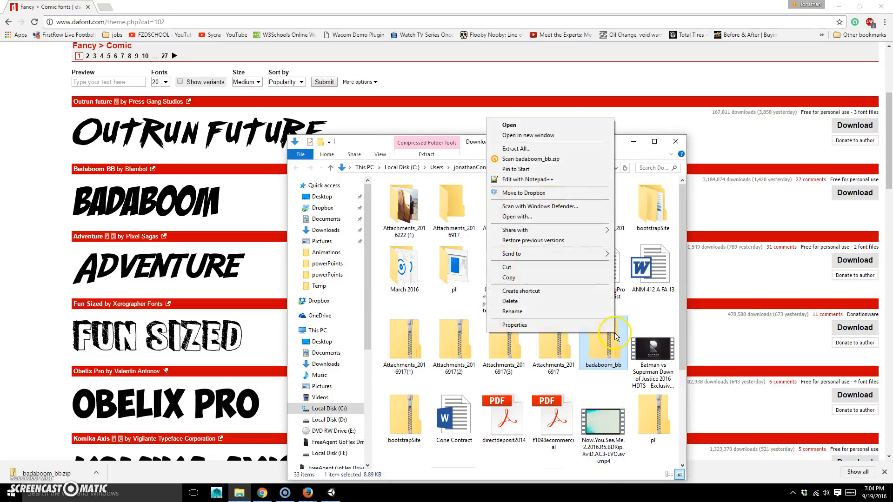
left_click(542, 153)
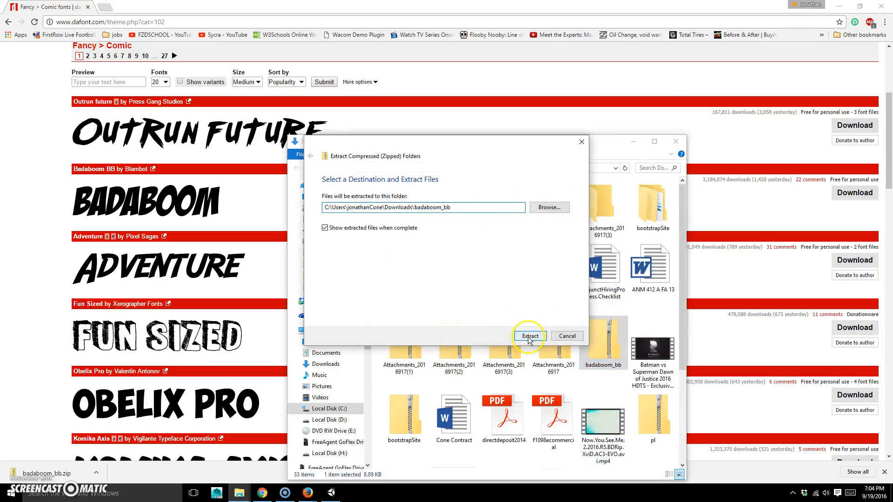
left_click(530, 334)
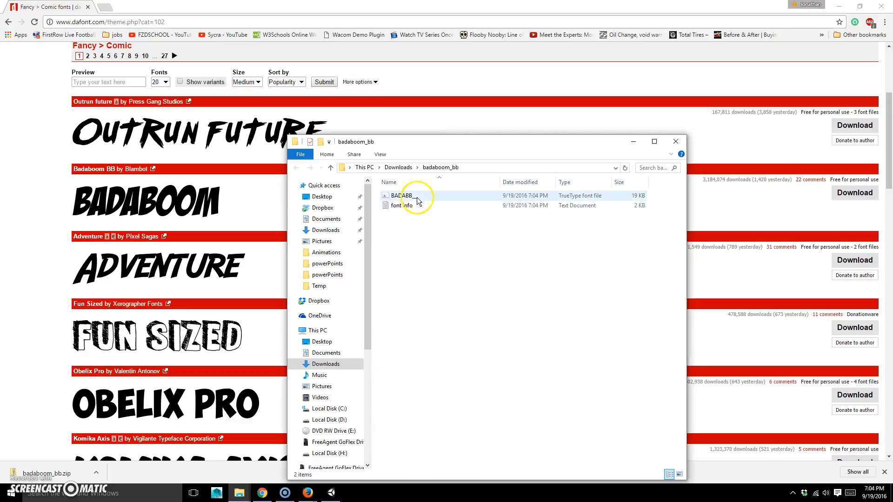
left_click(414, 193)
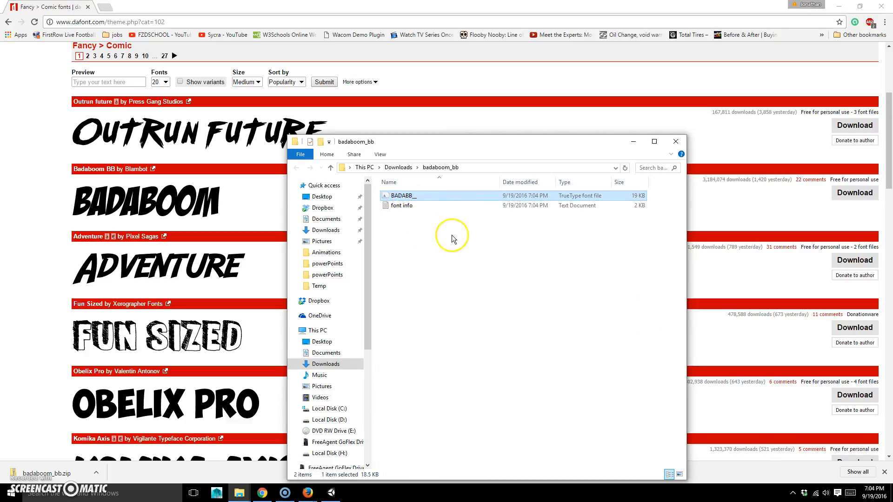
left_click(239, 493)
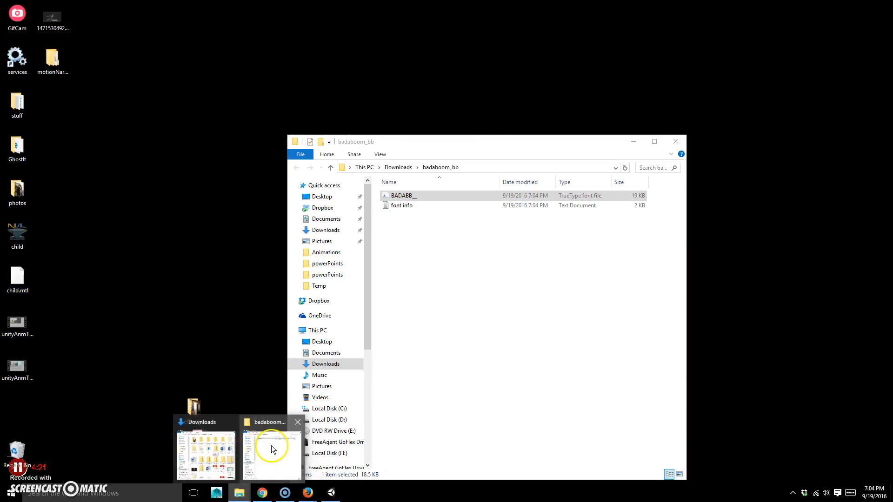
mouse_move(208, 457)
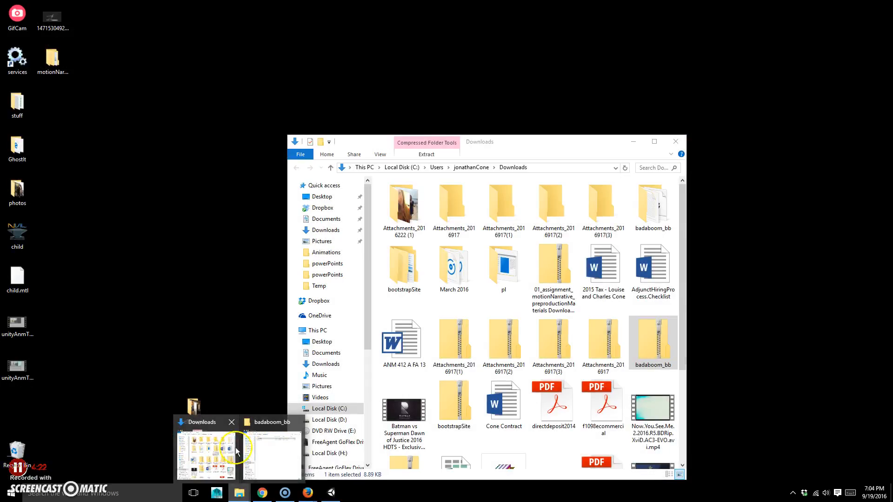
left_click(251, 450)
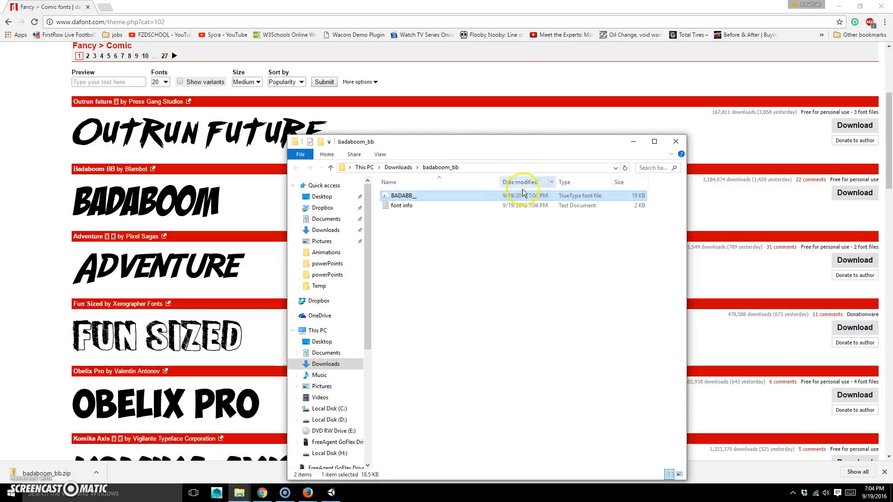
Browse from Local Disk (H:) via Desktop and motionNarrative to the motionNarrative_unity Assets folder
left_click(326, 453)
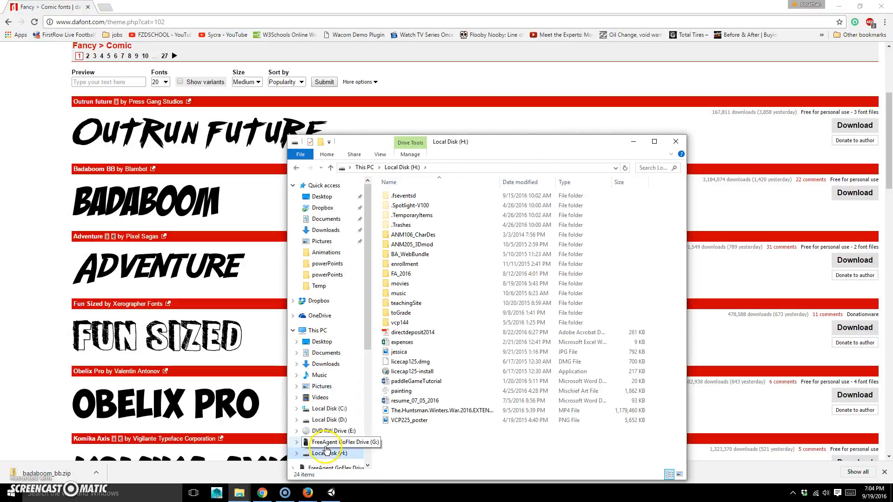
left_click(334, 200)
double_click(416, 205)
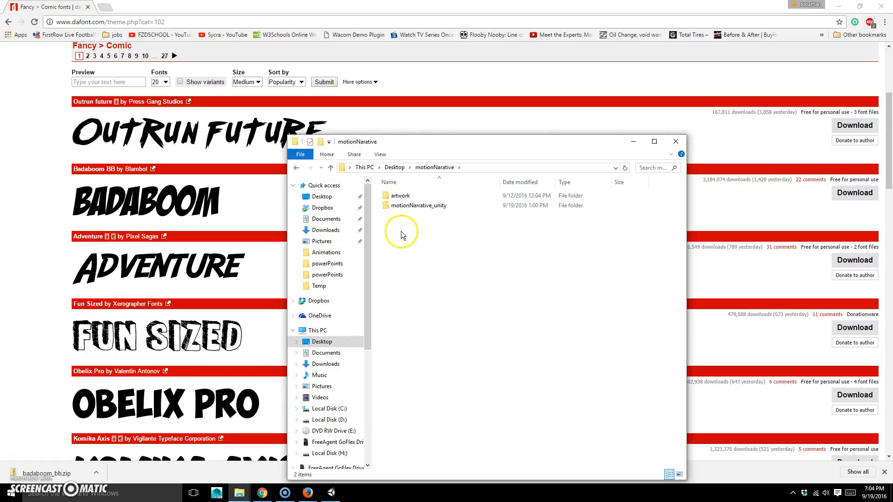
double_click(412, 207)
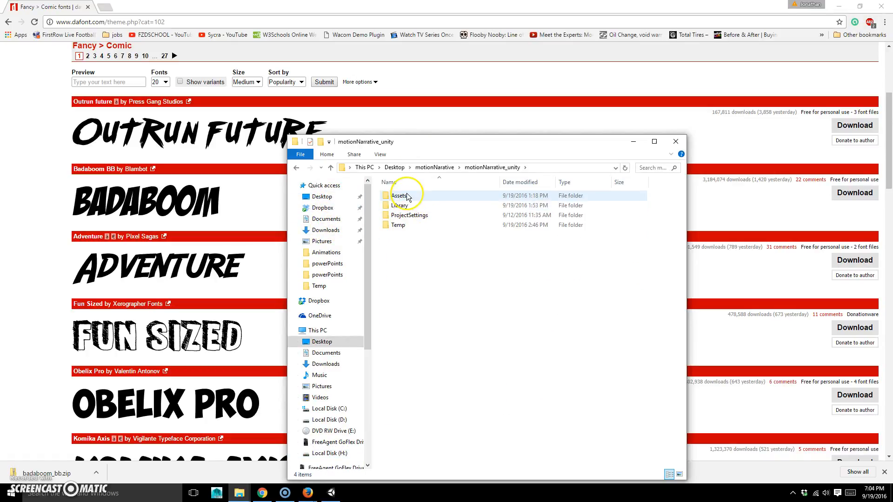
double_click(407, 196)
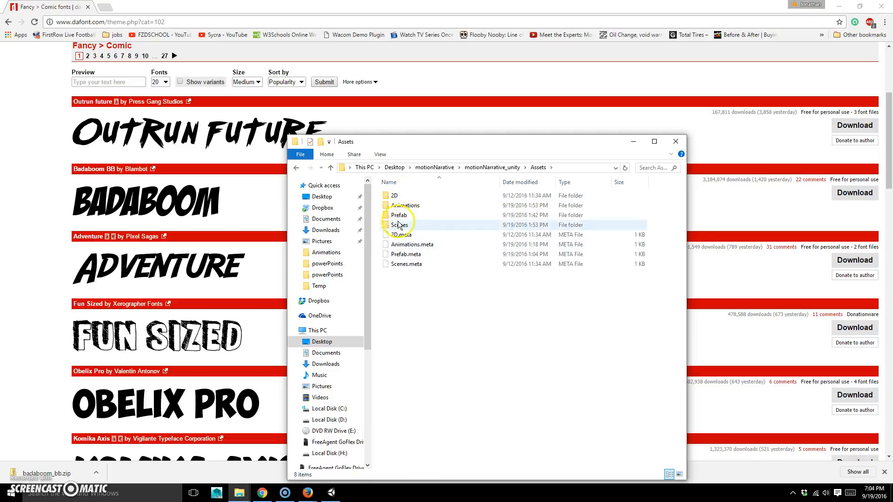
left_click(497, 168)
double_click(409, 206)
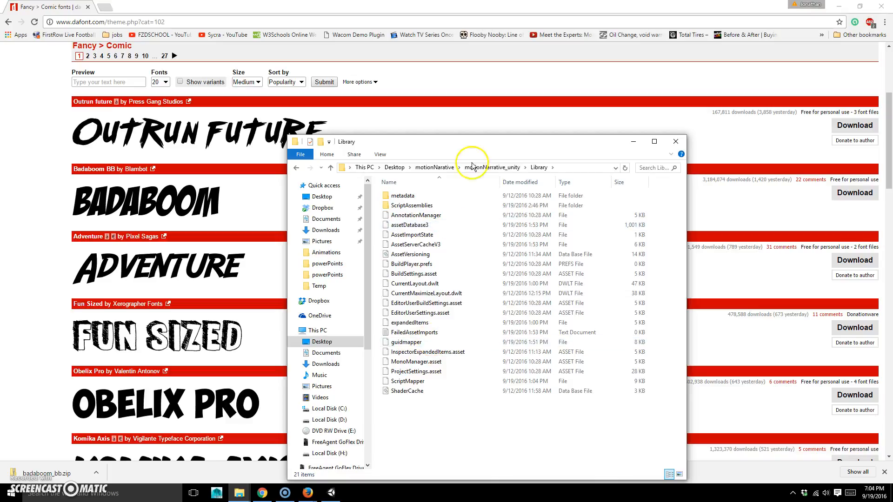
left_click(497, 169)
double_click(393, 196)
Create a Fonts folder in Assets and paste the BADABB_ font file into it
right_click(408, 289)
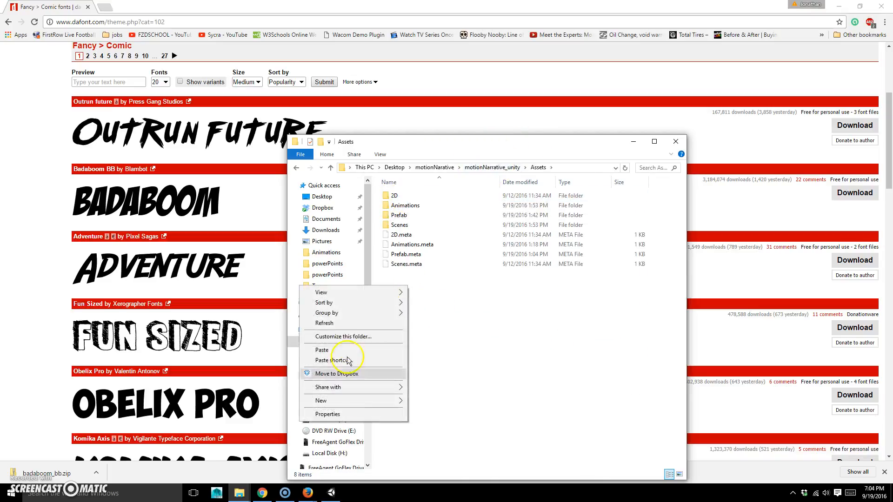
mouse_move(369, 399)
left_click(182, 294)
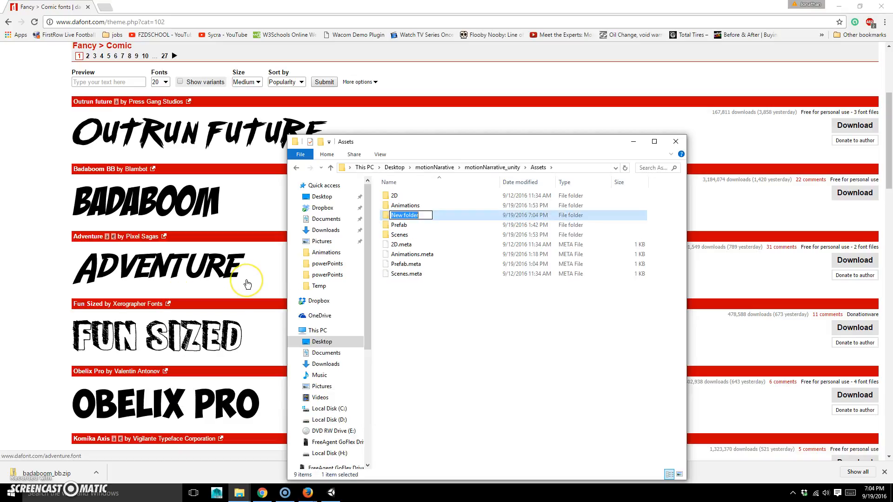
type("Fon")
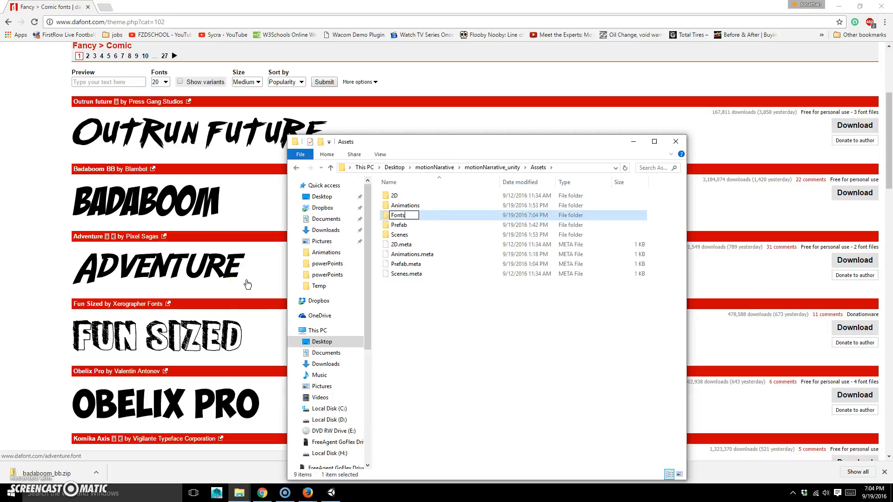
type("ts")
key("Return")
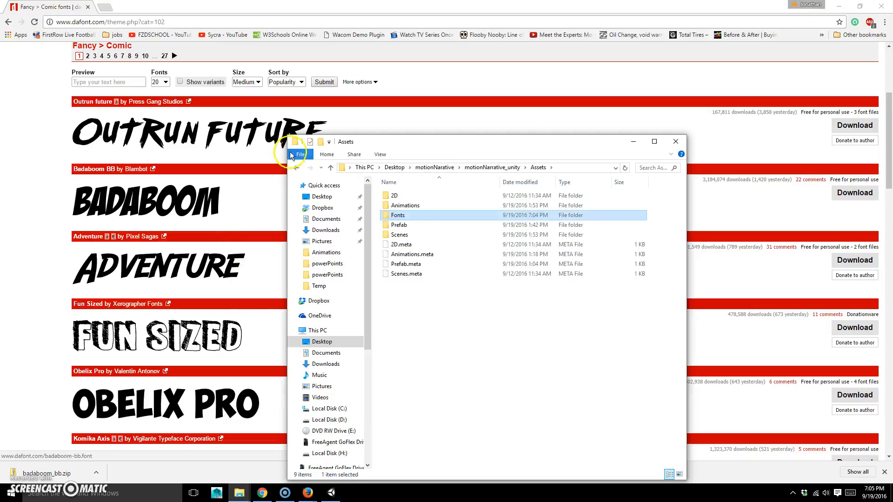
double_click(412, 215)
key("ctrl+v")
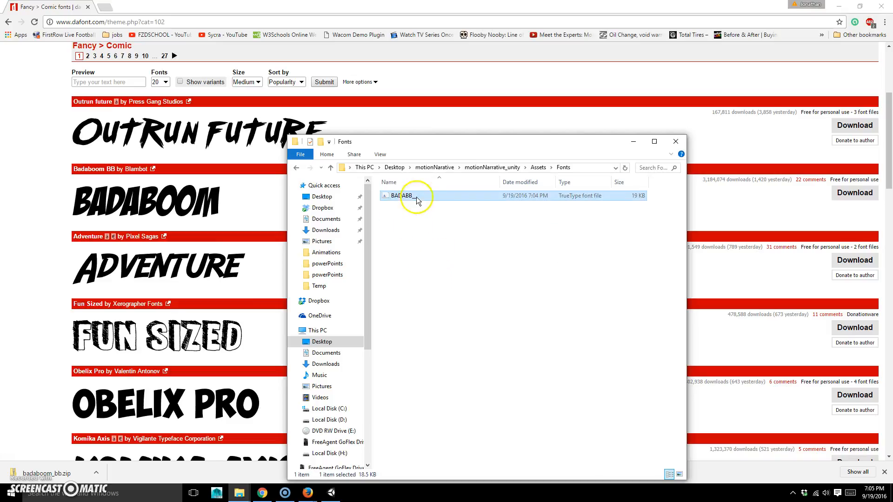
Back in Unity, set the subtitle's font to BADABB_
left_click(331, 492)
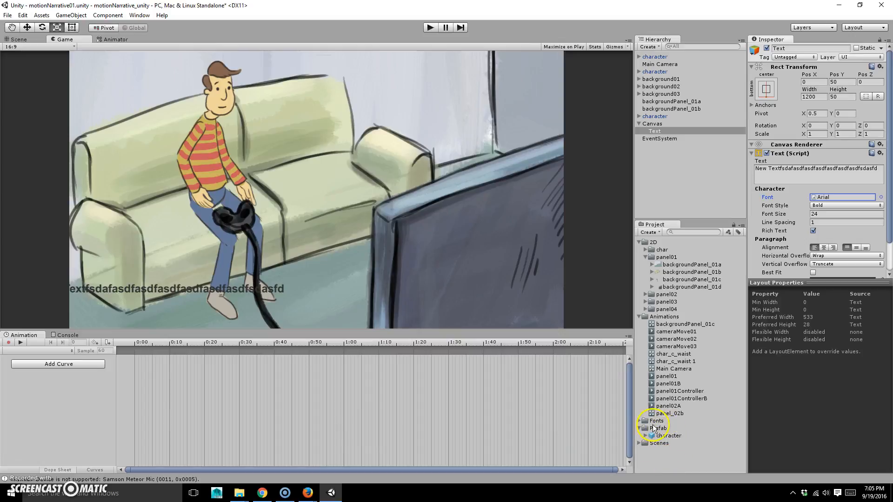
left_click(880, 198)
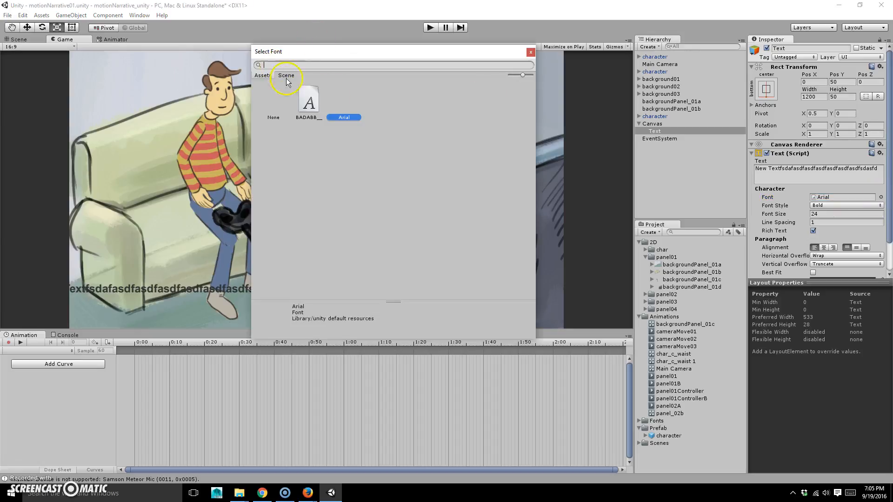
left_click(310, 100)
double_click(303, 100)
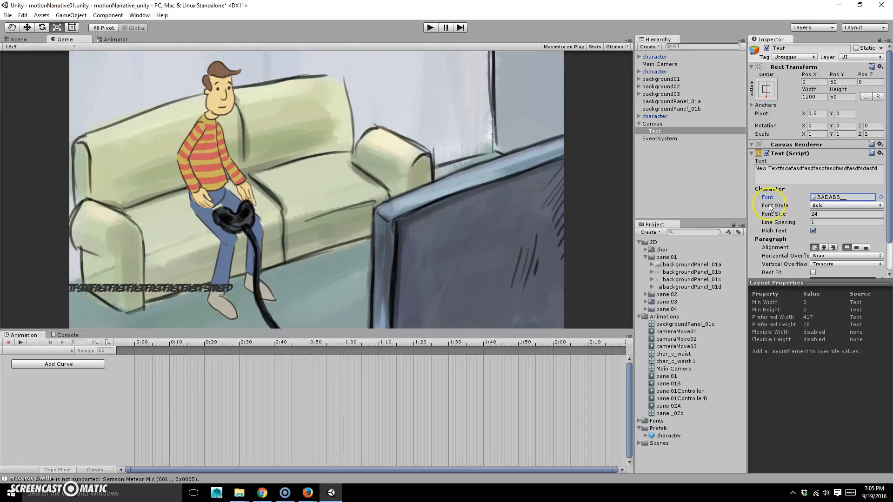
Centre-align the subtitle text
left_click(833, 167)
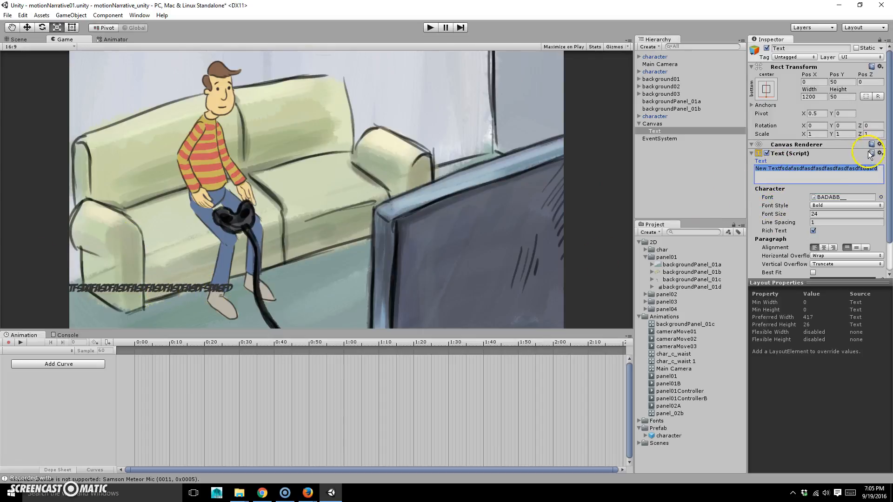
left_click(824, 247)
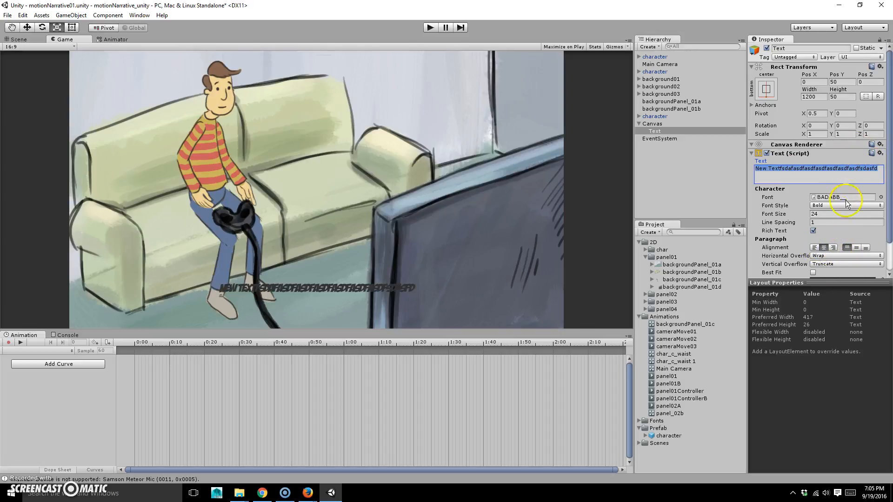
scroll(808, 240, "down", 2)
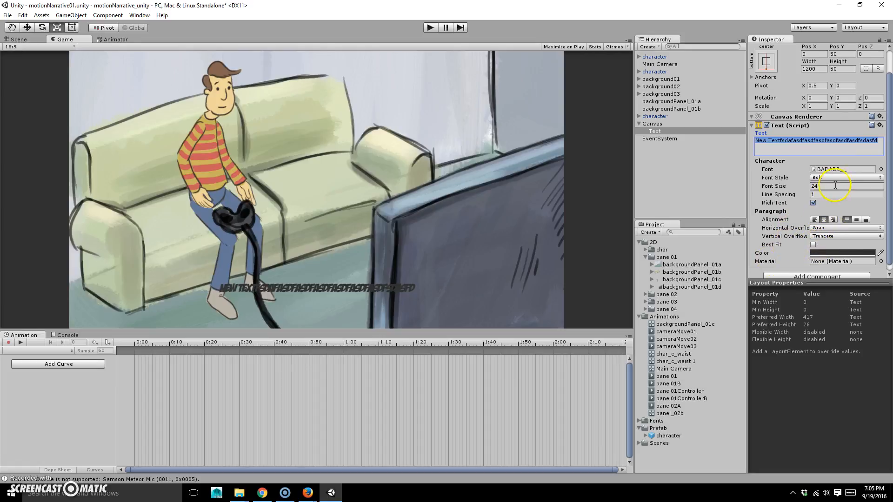
left_click(798, 140)
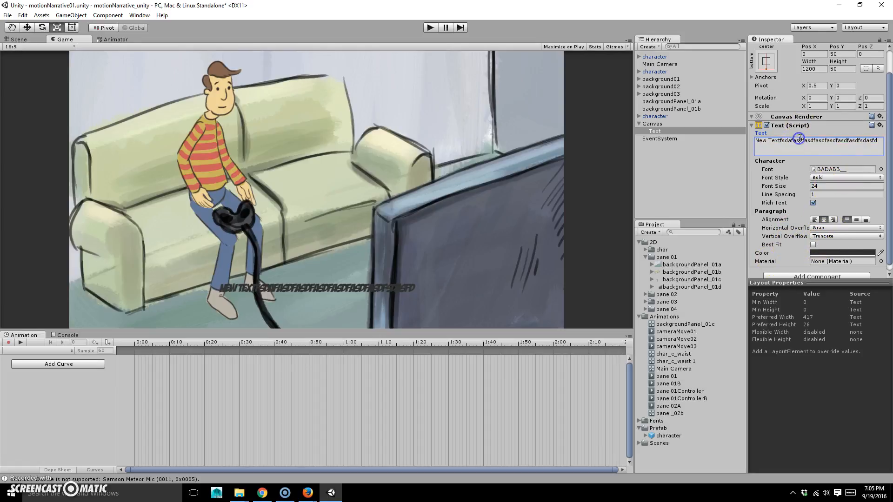
Replace the placeholder with 'Jimmy was playing his favorite video game and realized that he wanted to make his own'
double_click(800, 140)
key("BackSpace")
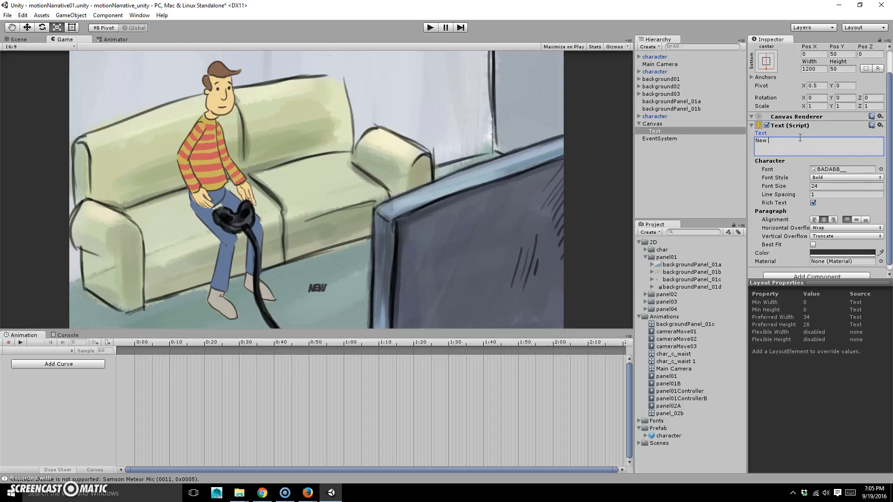
type("Jimmy was playi")
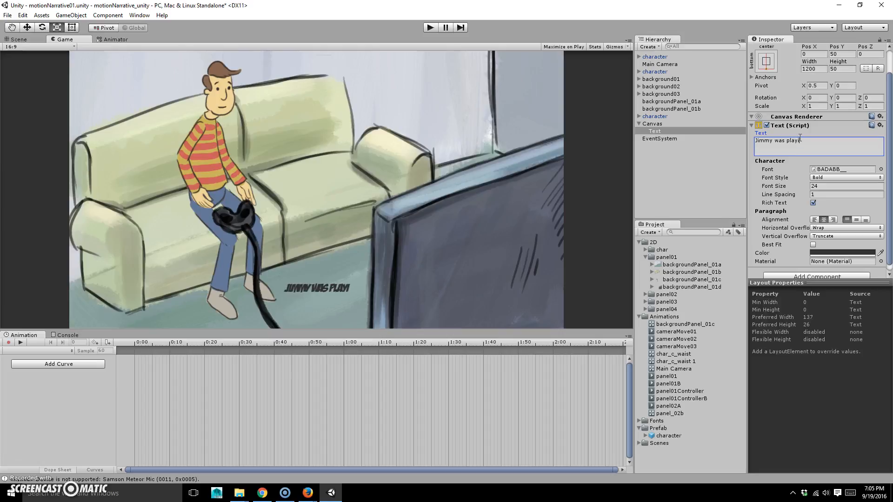
type("ng his fav")
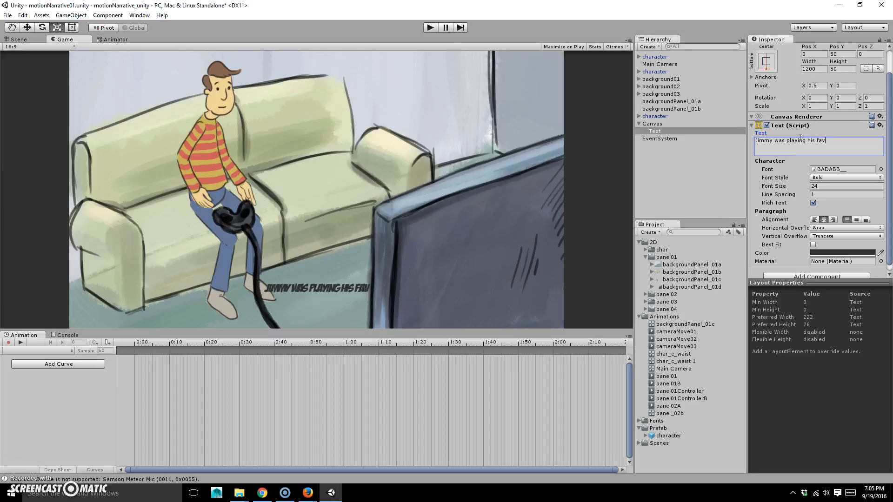
type("orite vide")
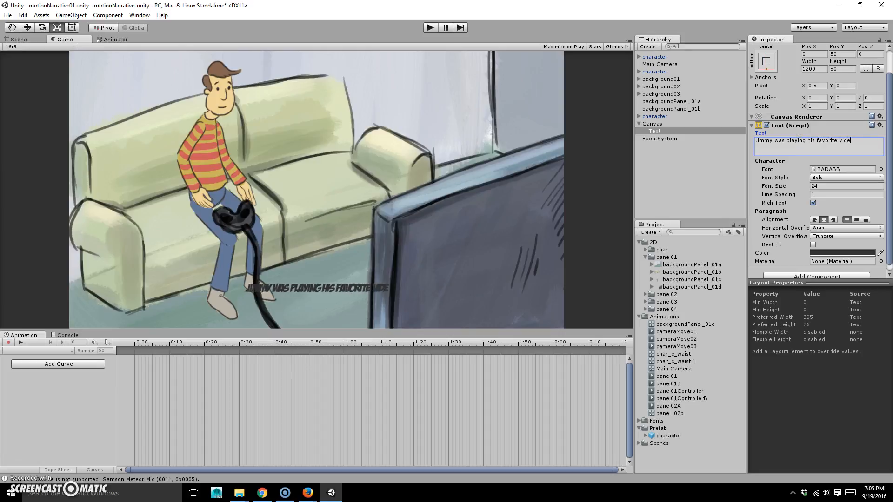
type("o game and re")
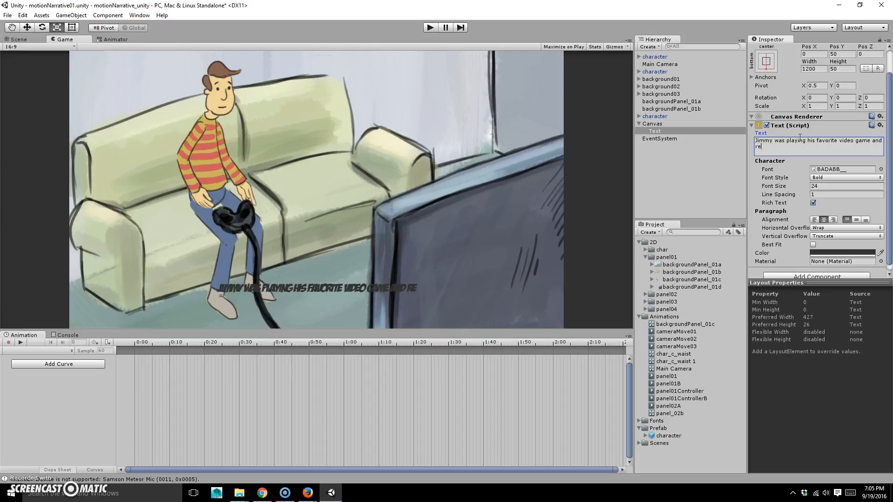
type("alized that")
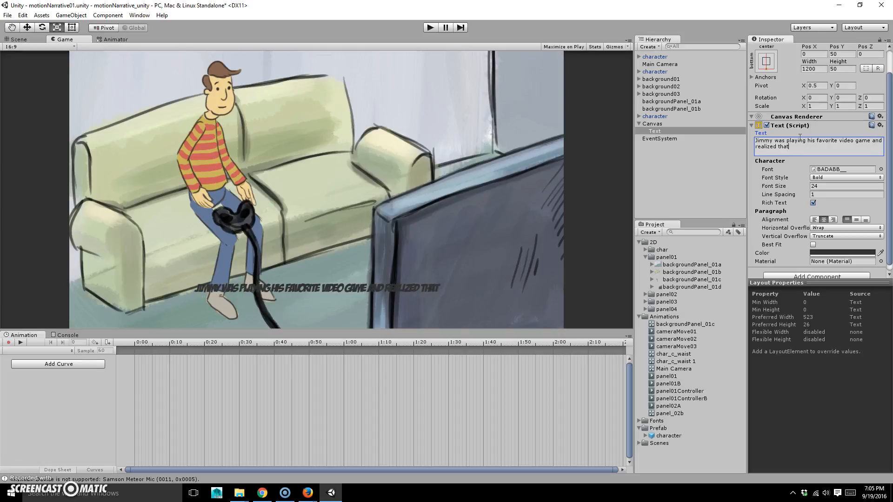
type(" he wa")
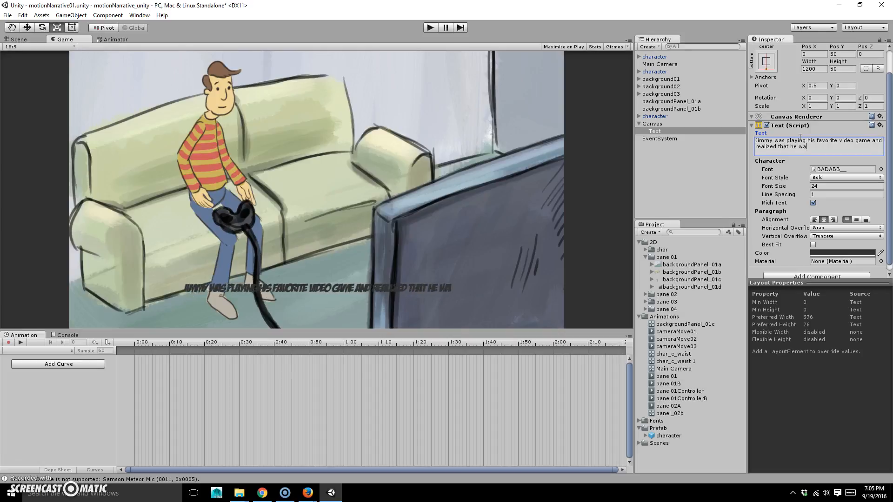
type("nted to make h")
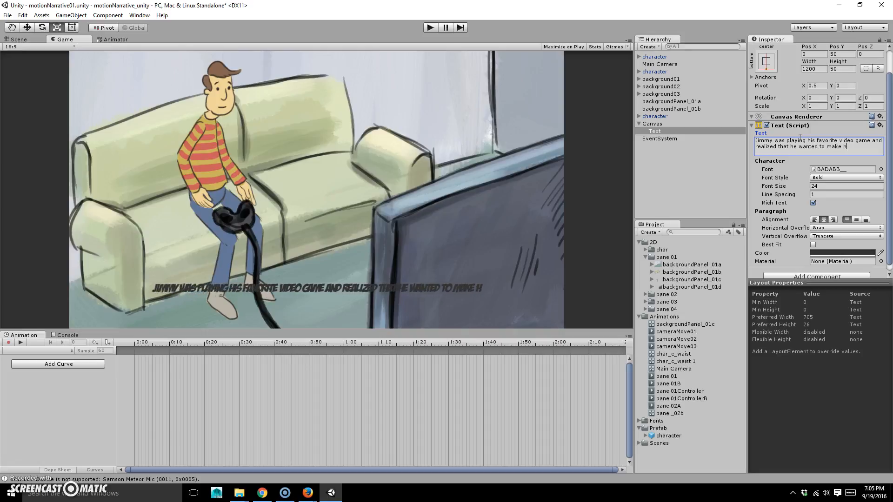
type("is own.")
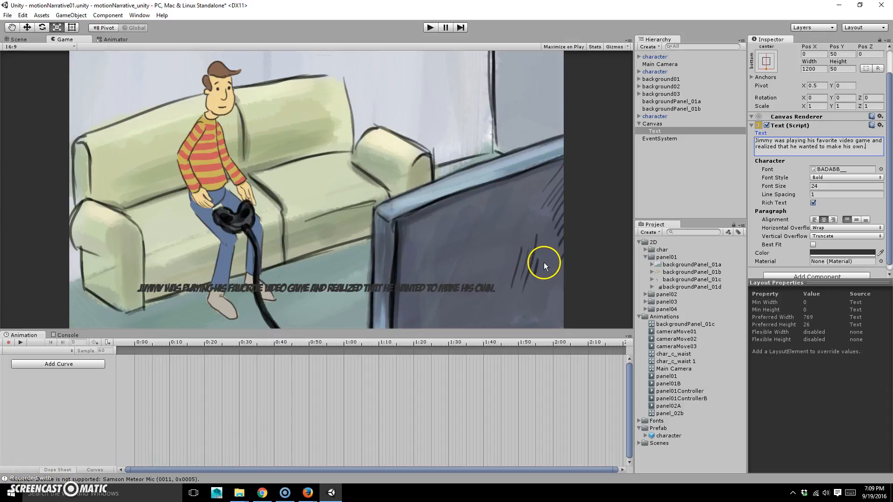
Make the subtitle text white and set its font size to 32
left_click(837, 254)
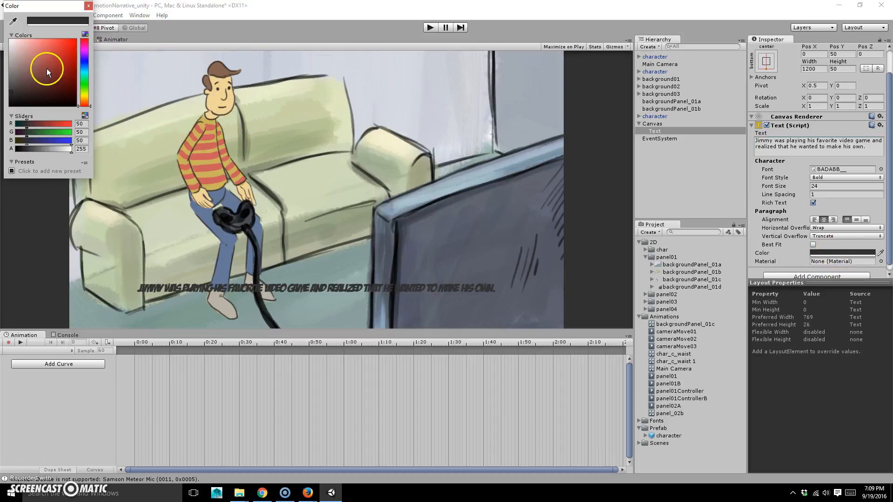
left_click(64, 55)
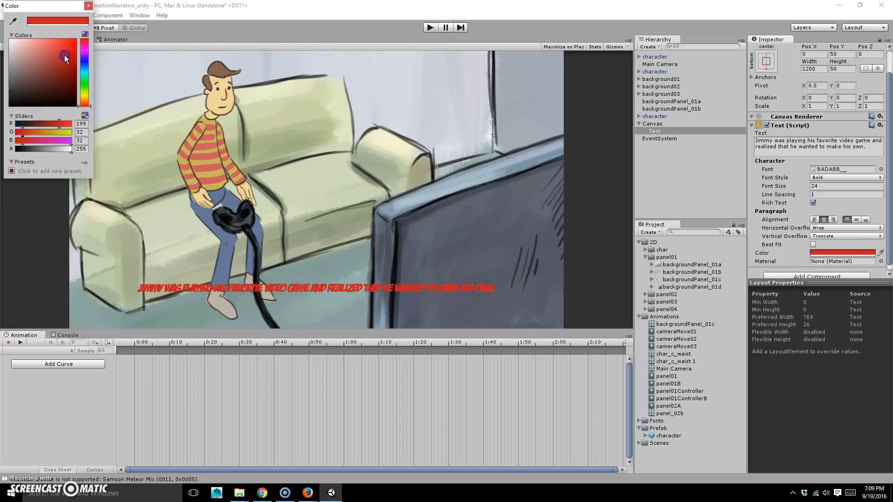
left_click_drag(35, 66, 6, 35)
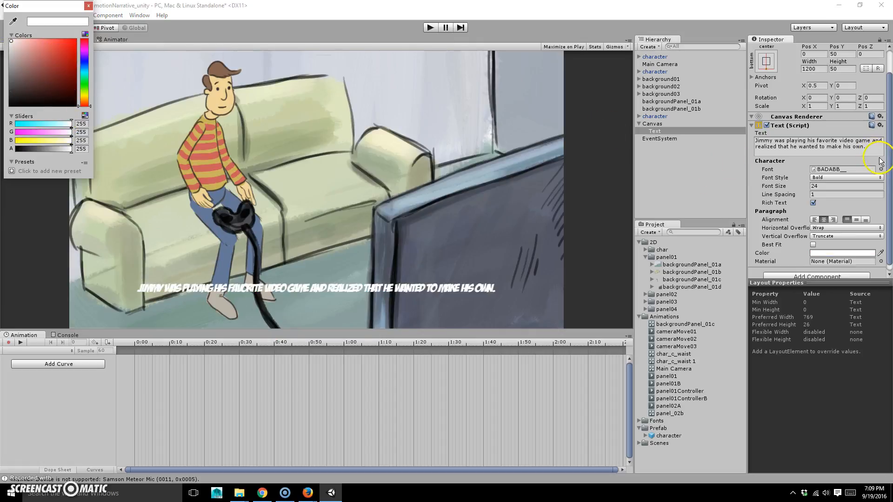
left_click_drag(888, 165, 891, 175)
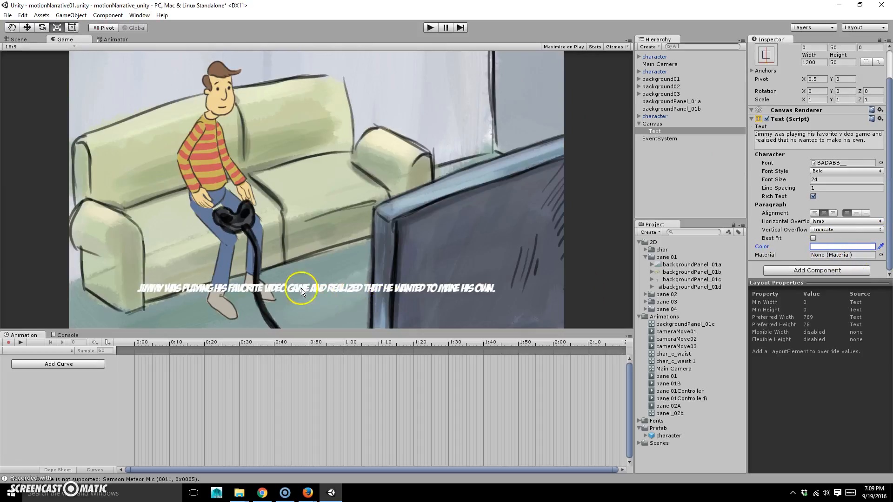
left_click(824, 179)
type("36")
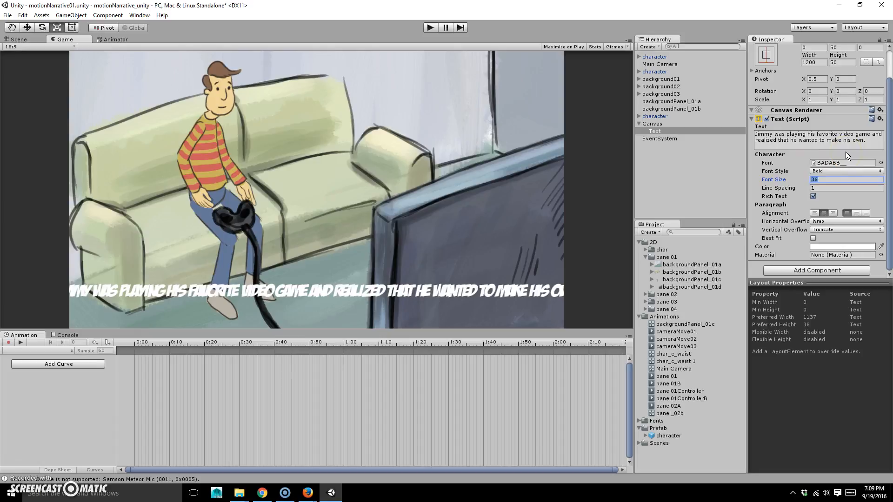
type("32")
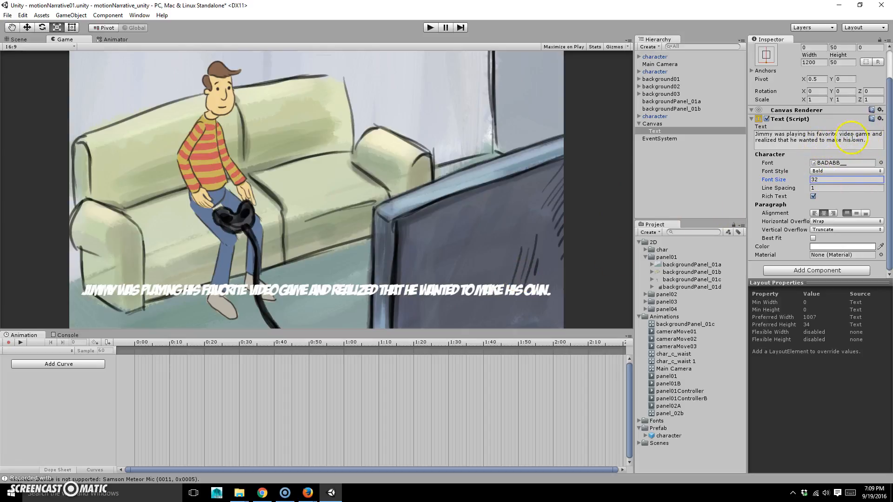
Insert a line break before 'and' so the subtitle wraps after 'video game'
left_click(872, 135)
left_click(870, 140)
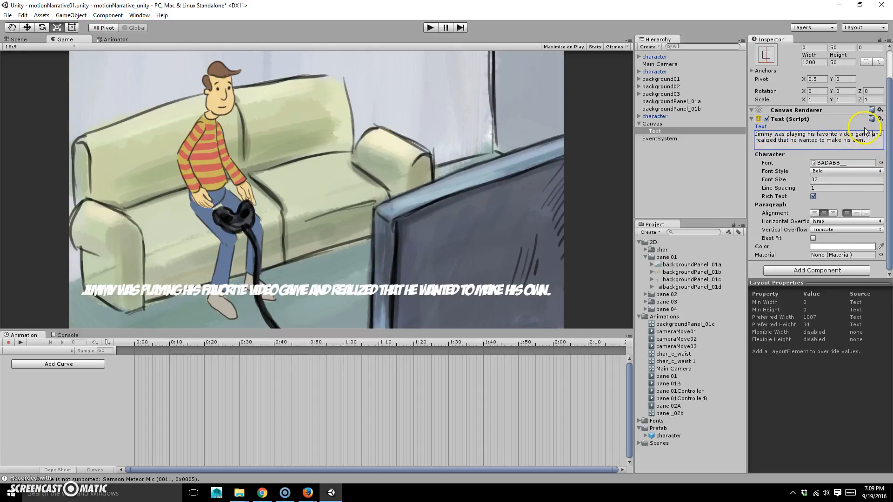
key("q")
key("r")
left_click(872, 133)
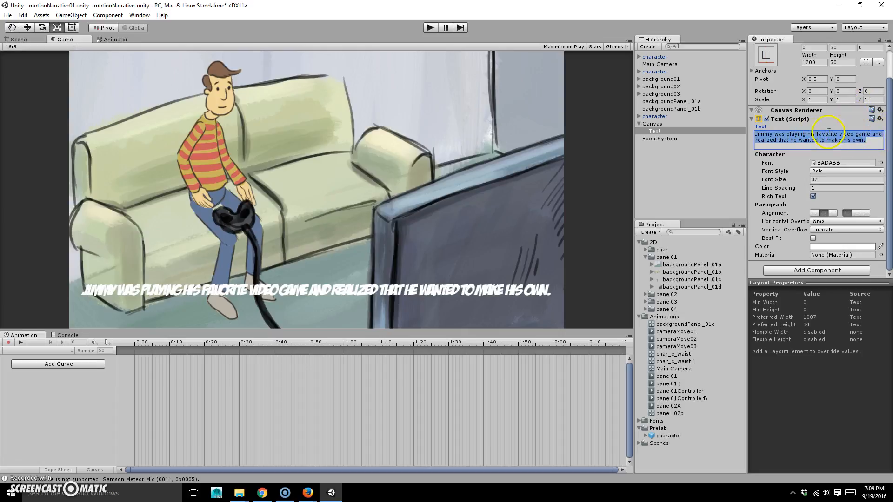
left_click(863, 137)
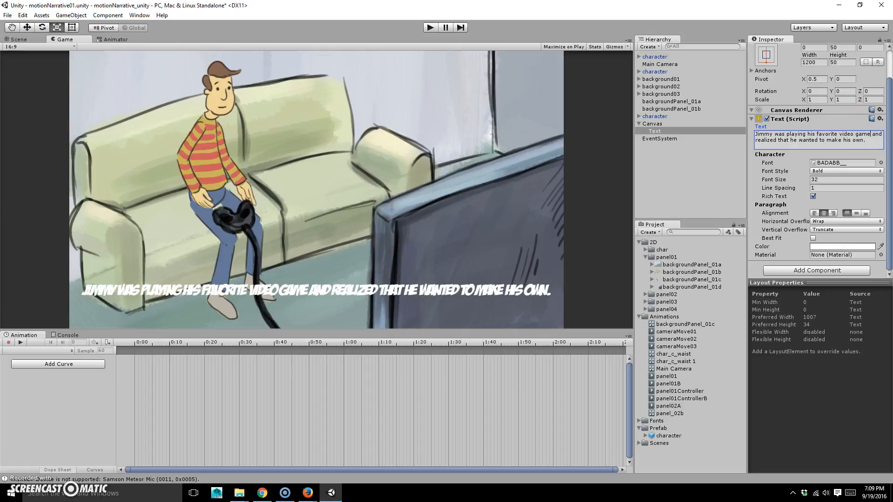
key("Return")
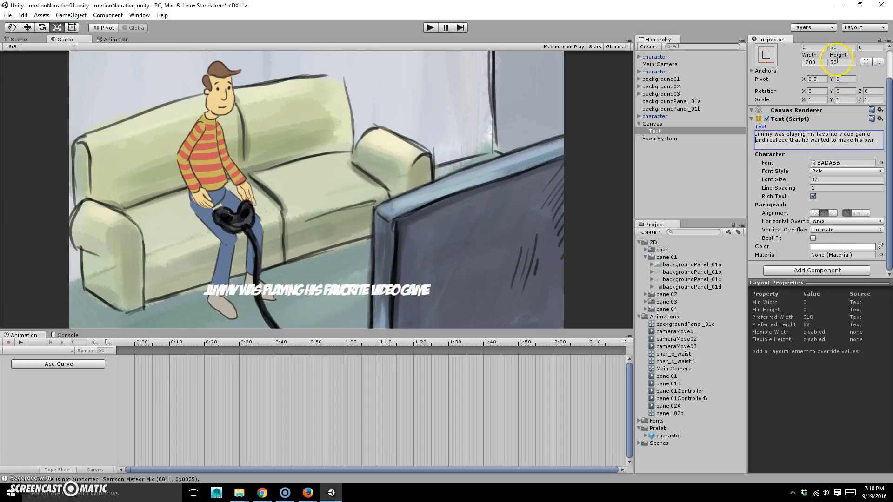
Set the subtitle box height to 100
scroll(837, 61, "up", 2)
left_click(842, 96)
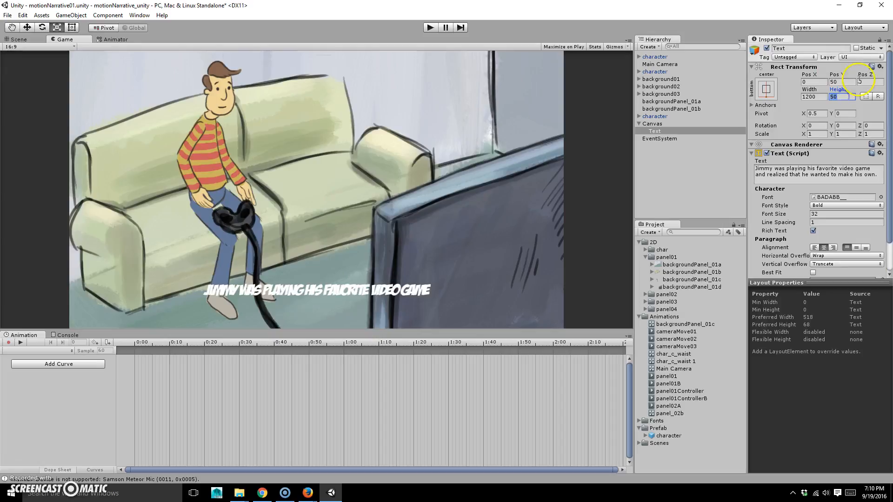
type("100")
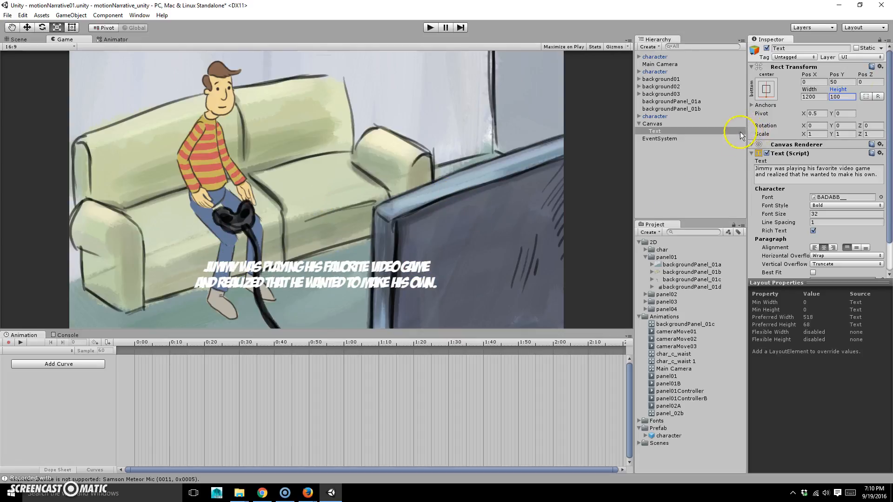
Rename the subtitle object panel01_txt and deactivate it
left_click(663, 132)
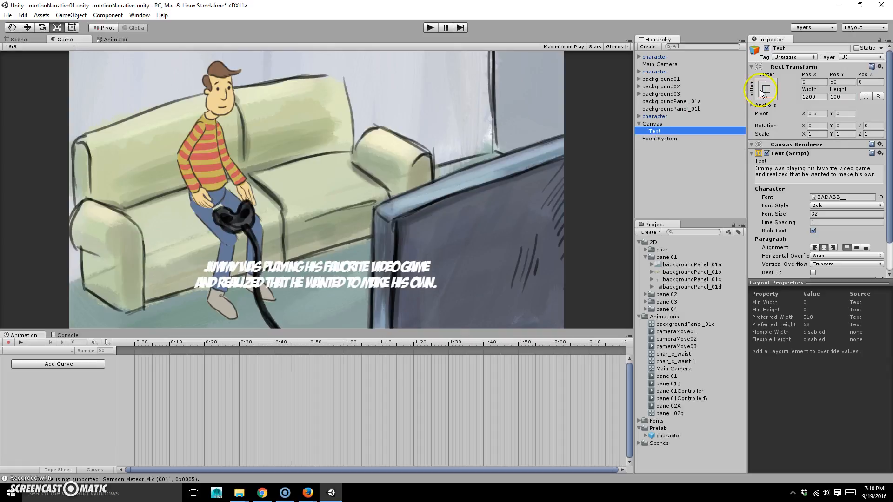
left_click(781, 48)
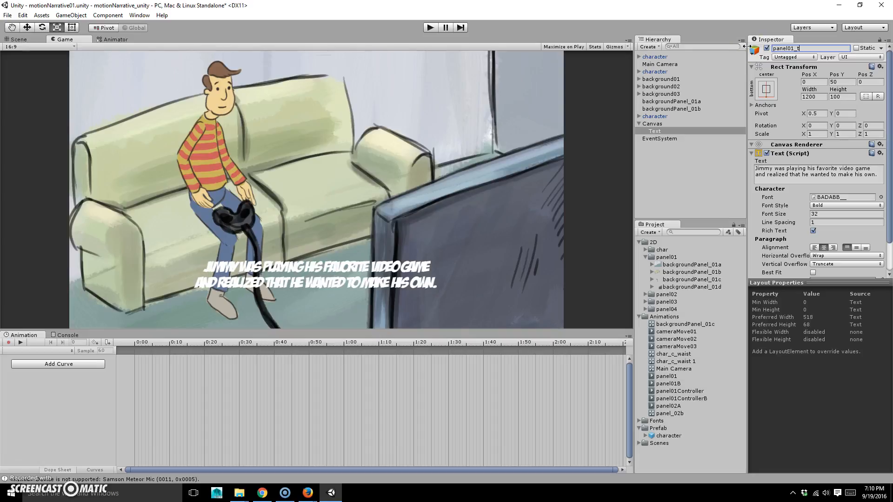
key("Return")
left_click(767, 47)
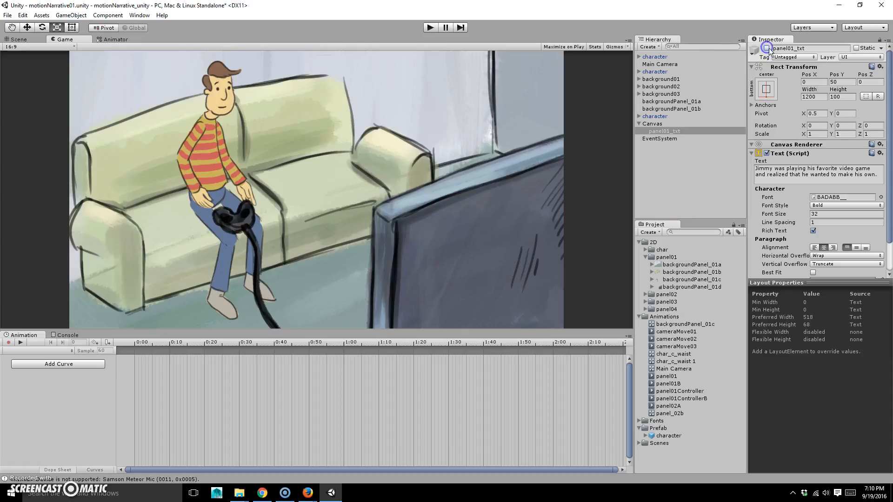
left_click(767, 48)
left_click(766, 47)
left_click(767, 48)
left_click(766, 48)
left_click(766, 48)
left_click(766, 48)
left_click(766, 47)
left_click(766, 48)
Add a UI Text under Canvas reading 'So Jimmy went on his computer to do some research.'
left_click(667, 124)
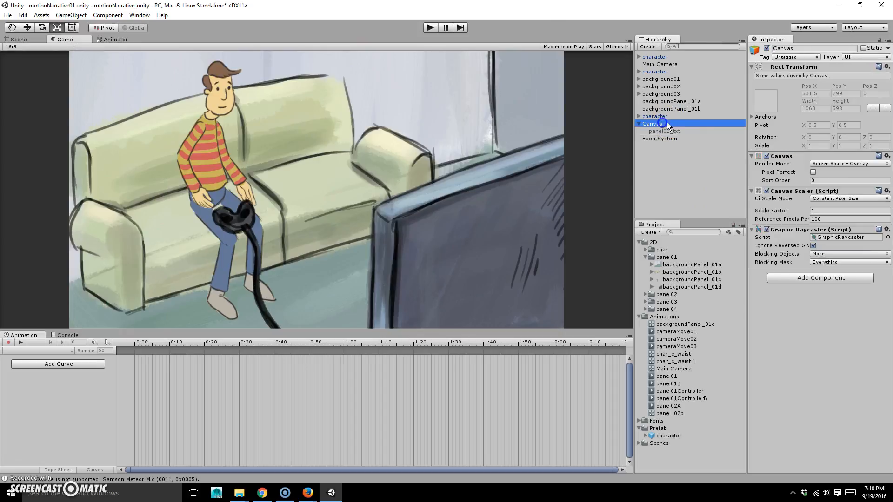
left_click(63, 16)
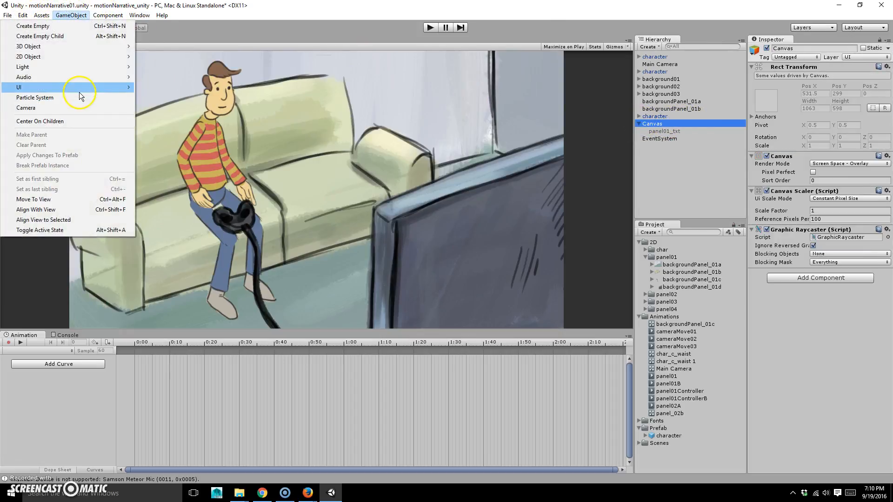
mouse_move(107, 89)
left_click(163, 110)
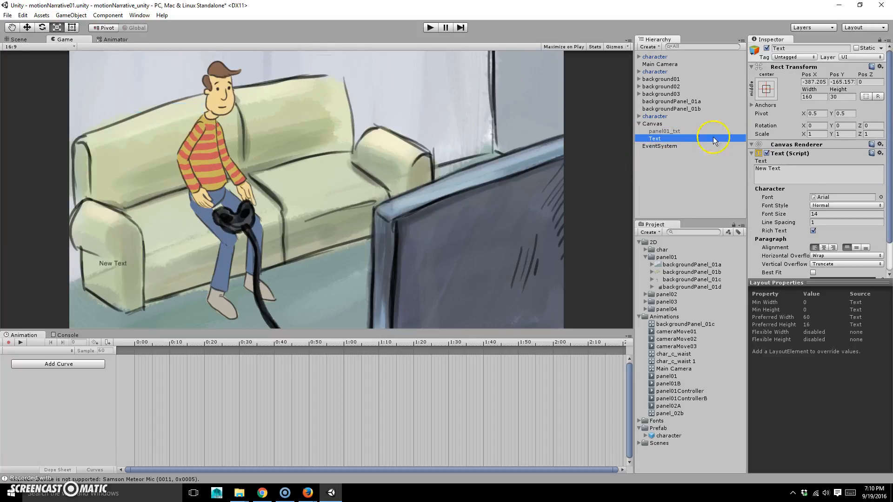
left_click(805, 169)
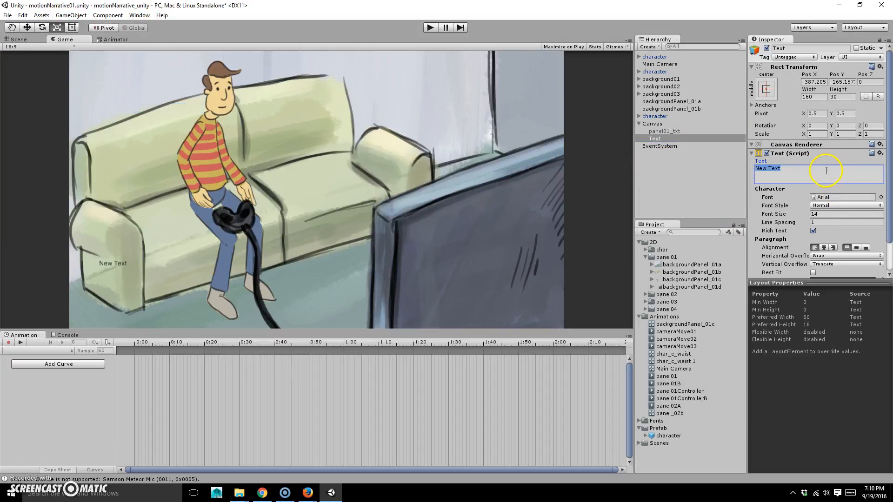
type("So Jimmy went on his computer to do")
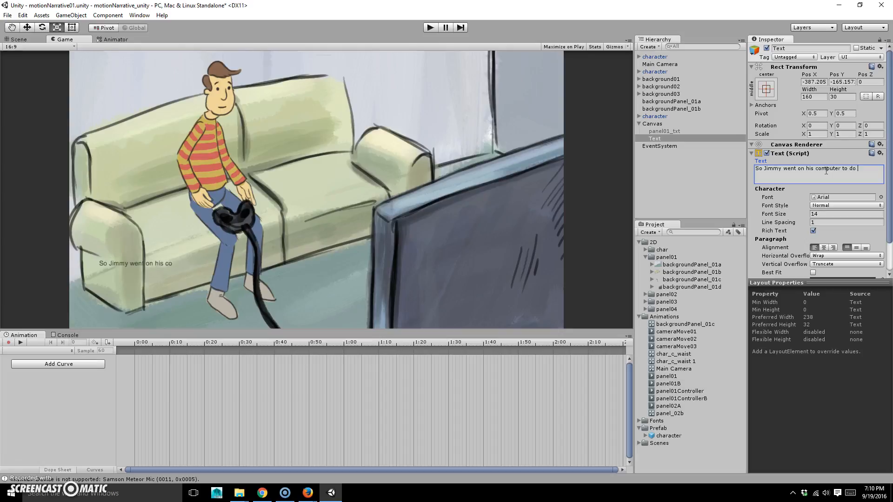
type(" some reserarch.")
Give the new text the BADABB_ font at size 32
left_click(881, 197)
double_click(305, 115)
left_click(837, 214)
type("32")
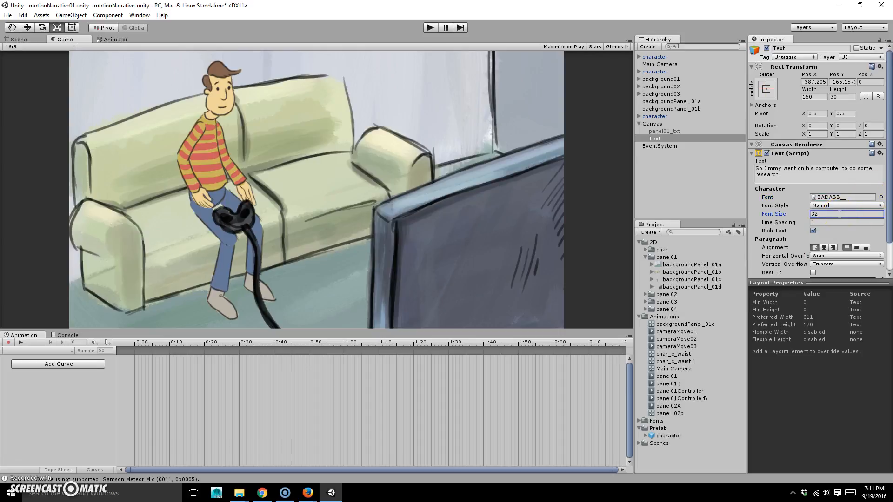
Centre-align the caption, anchor it bottom-centre, and size its box 1200 × 100
left_click(823, 247)
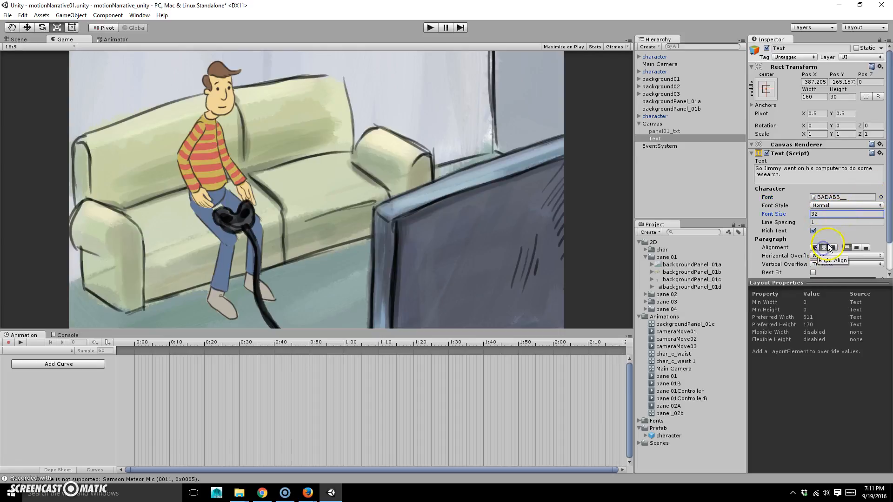
left_click(766, 88)
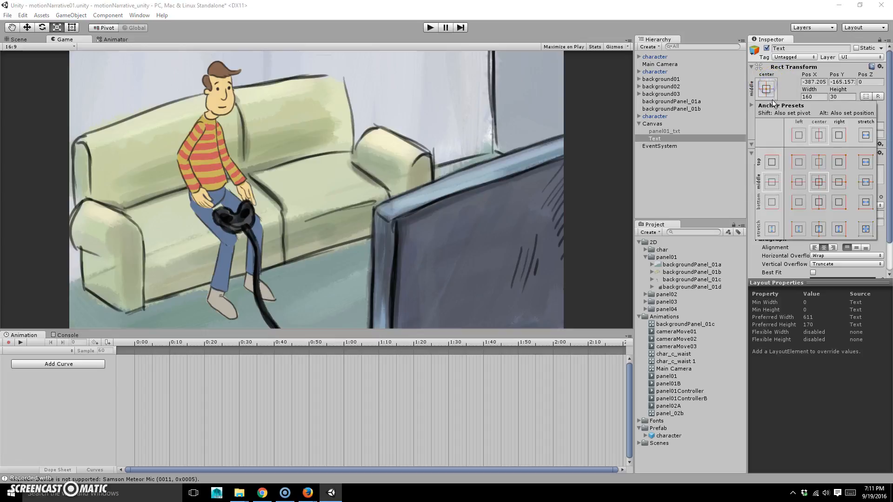
left_click(819, 202, "alt")
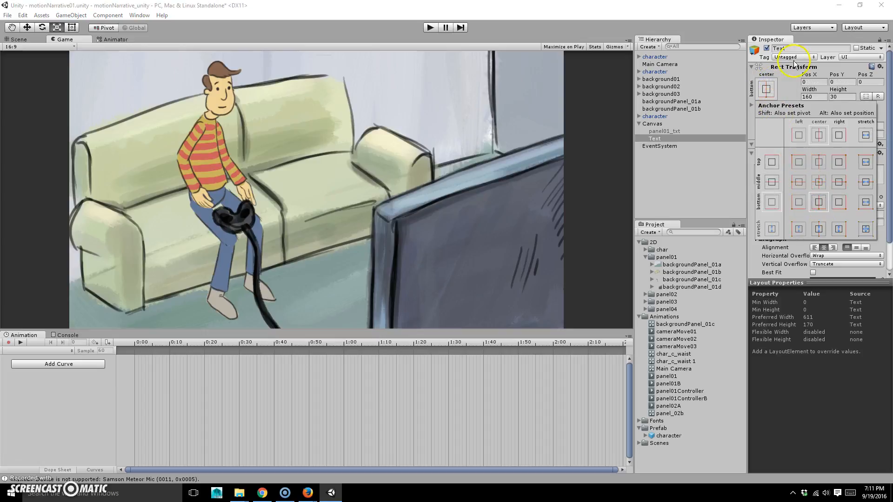
left_click(839, 79)
left_click(840, 81)
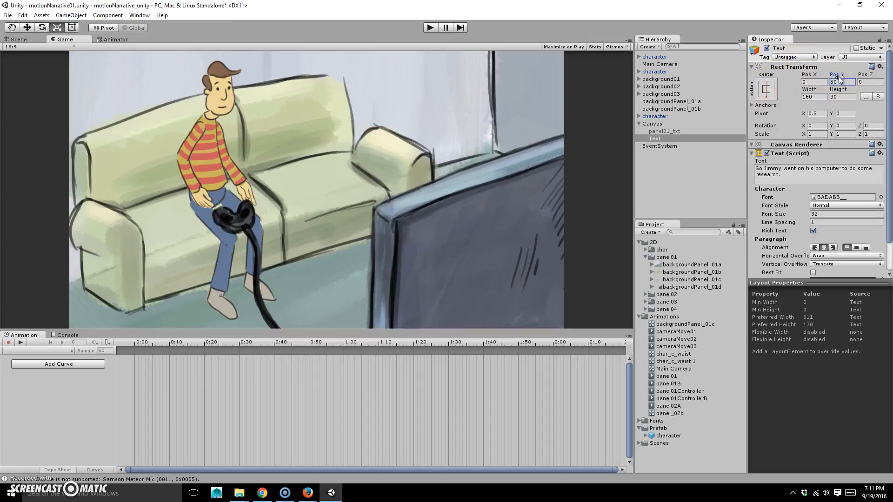
type("1200")
left_click(840, 97)
type("50")
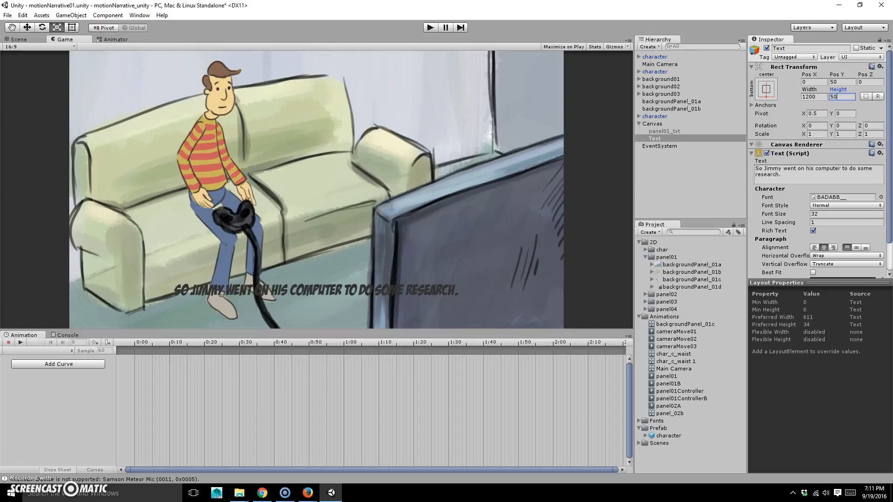
key("BackSpace")
key("BackSpace")
type("10")
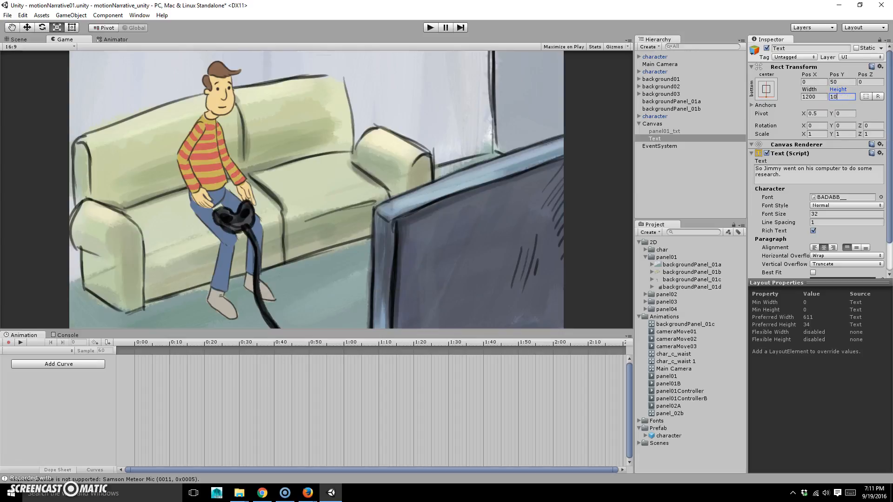
type("0")
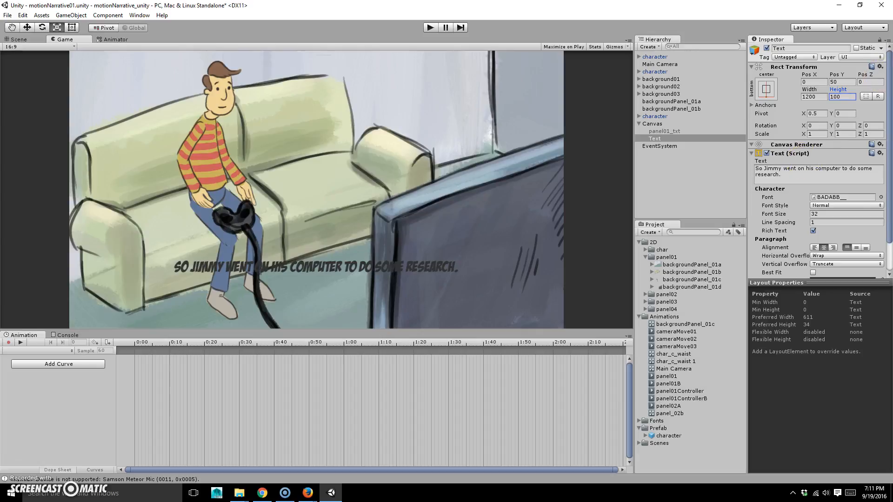
Make the research caption's text white
scroll(843, 255, "down", 1)
left_click(852, 251)
left_click_drag(28, 63, 0, 31)
left_click(574, 26)
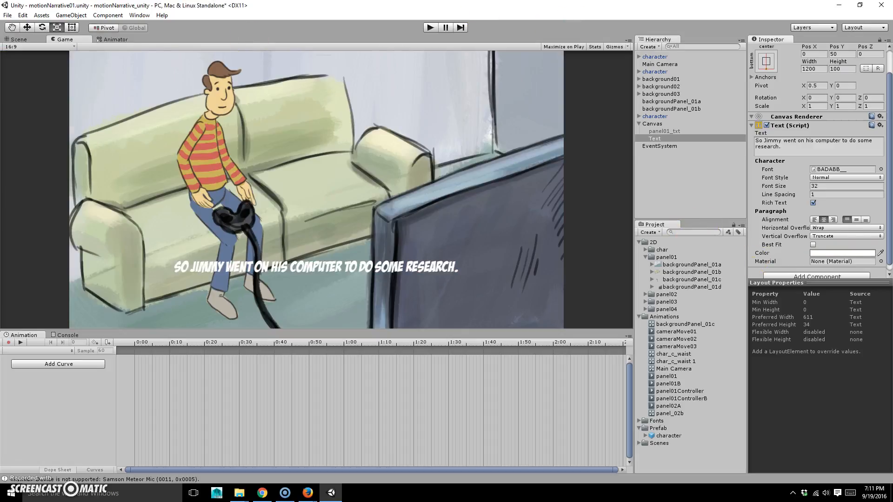
scroll(823, 230, "down", 1)
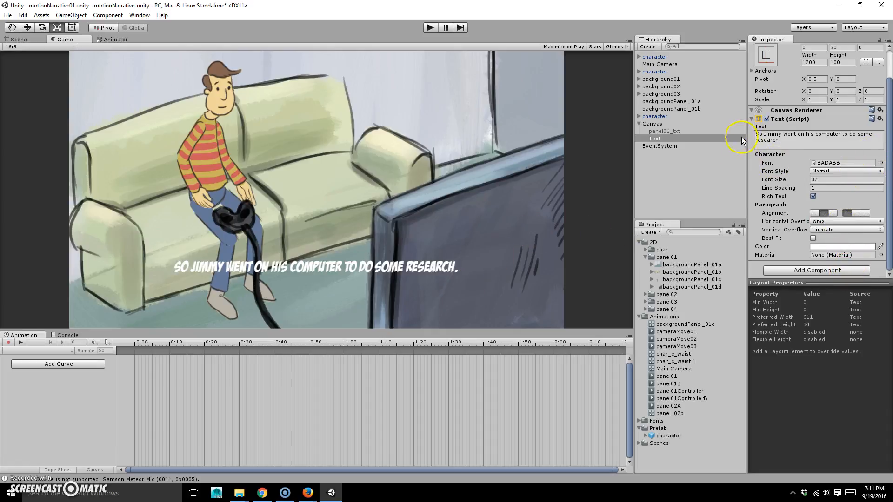
Rename the research caption panel02_txt and hide it
scroll(766, 120, "up", 3)
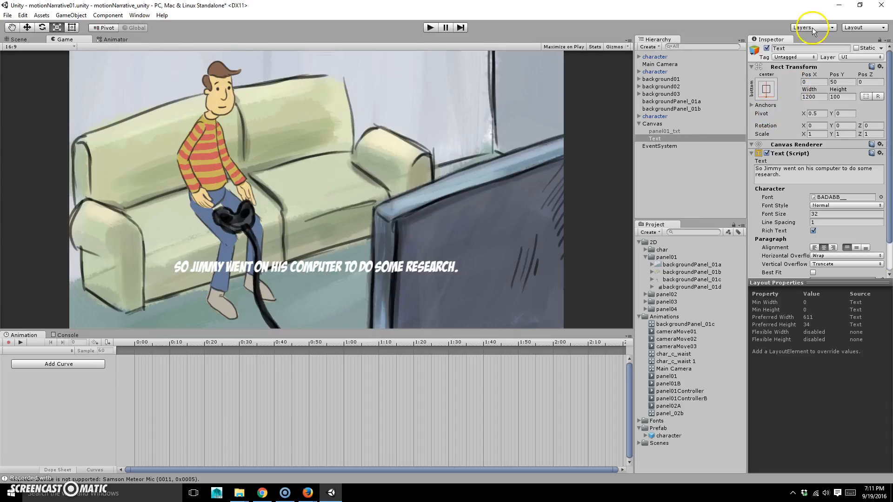
type("panel02_tx")
key("Return")
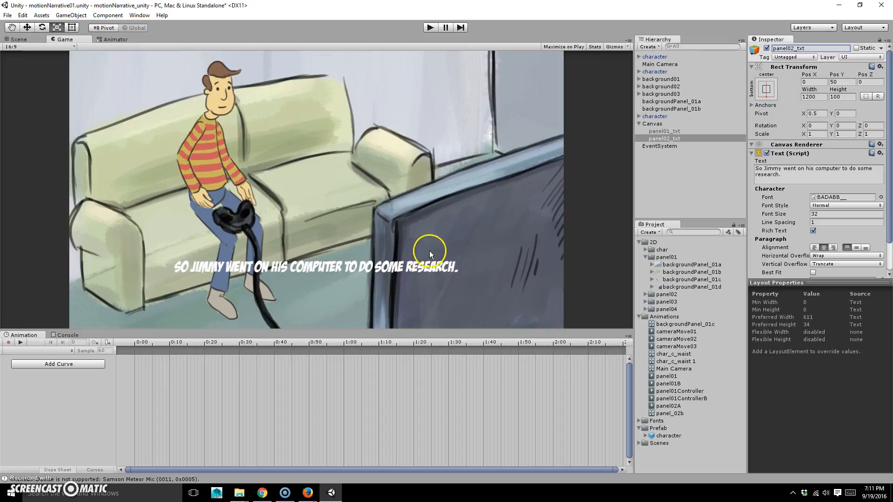
left_click(767, 48)
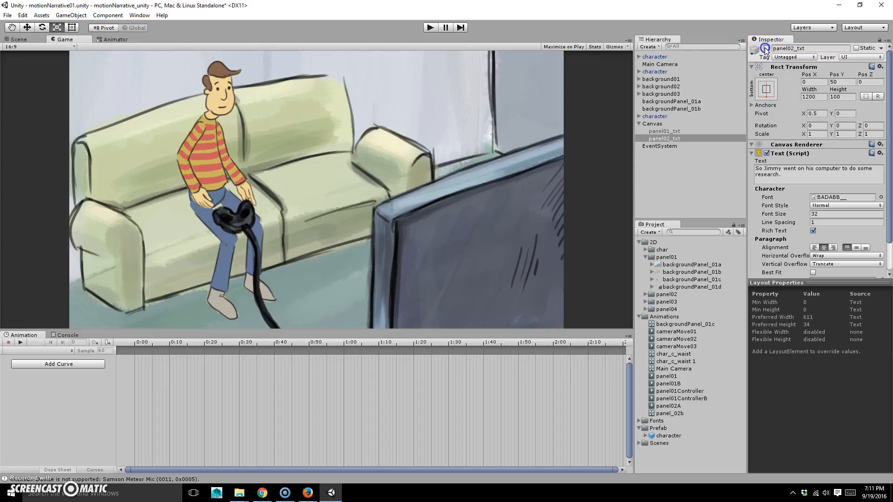
Duplicate panel02_txt as panel03_txt and enable the copy
left_click(677, 138)
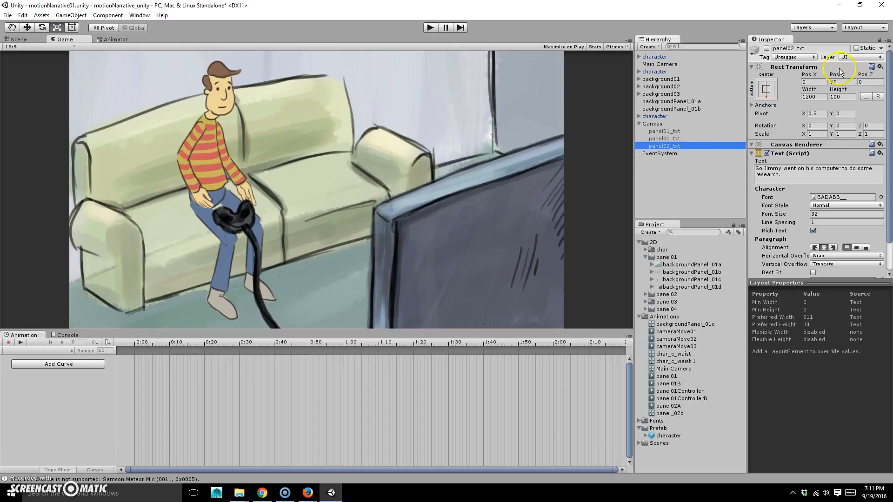
key("ctrl+d")
left_click(796, 48)
key("Left")
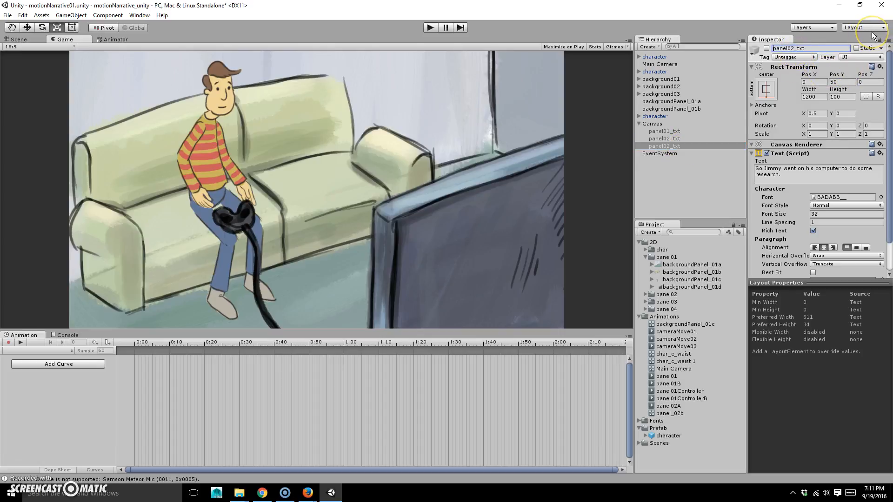
key("BackSpace")
type("3")
left_click(798, 180)
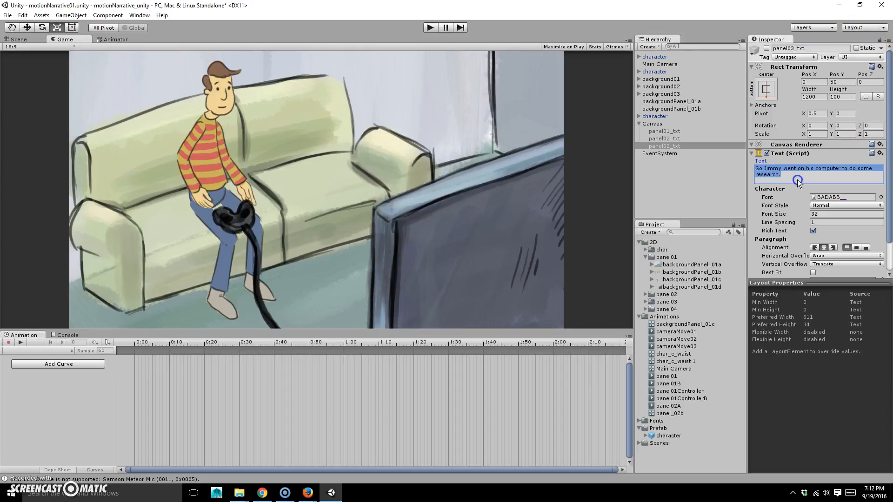
left_click(766, 48)
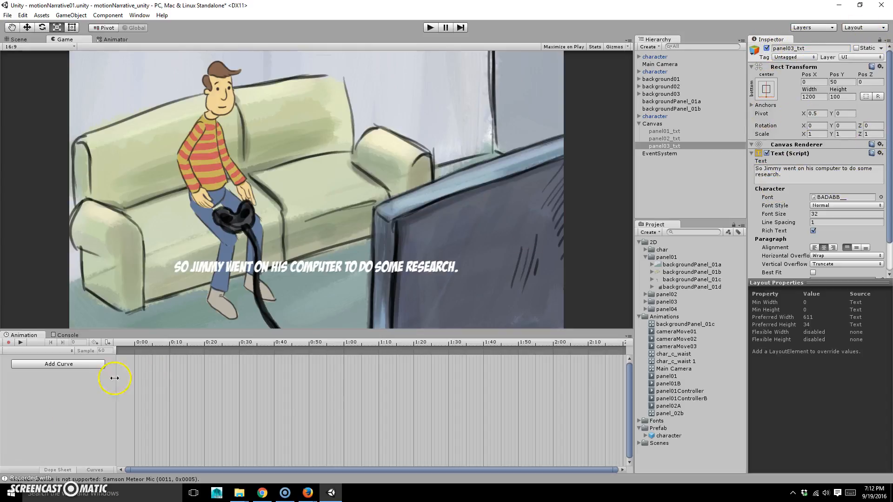
left_click(767, 176)
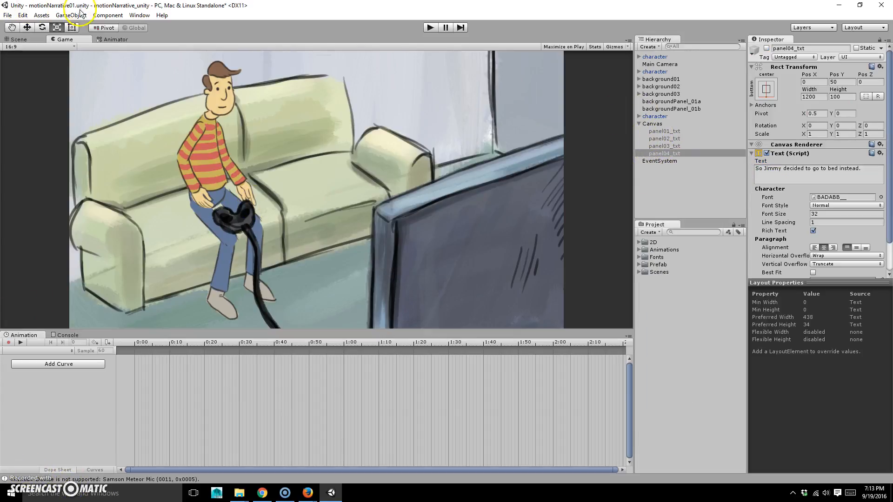
Create a default UI Button under the Canvas via GameObject > UI > Button
left_click(70, 15)
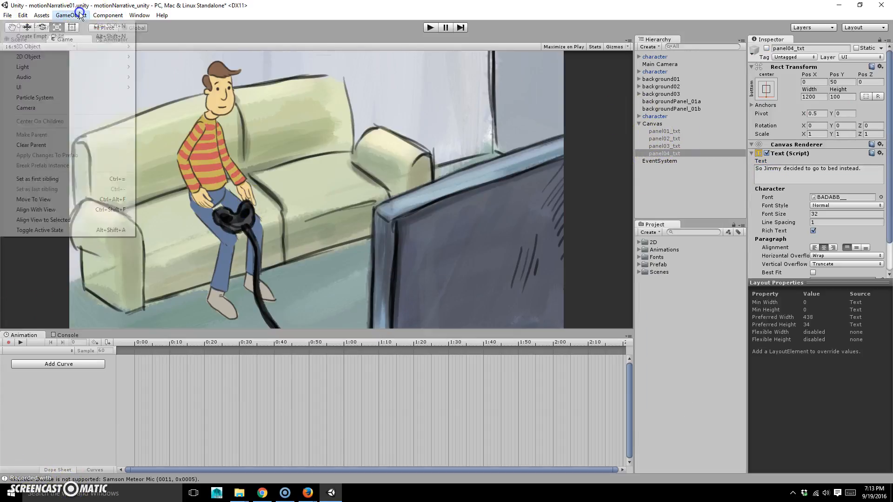
mouse_move(66, 86)
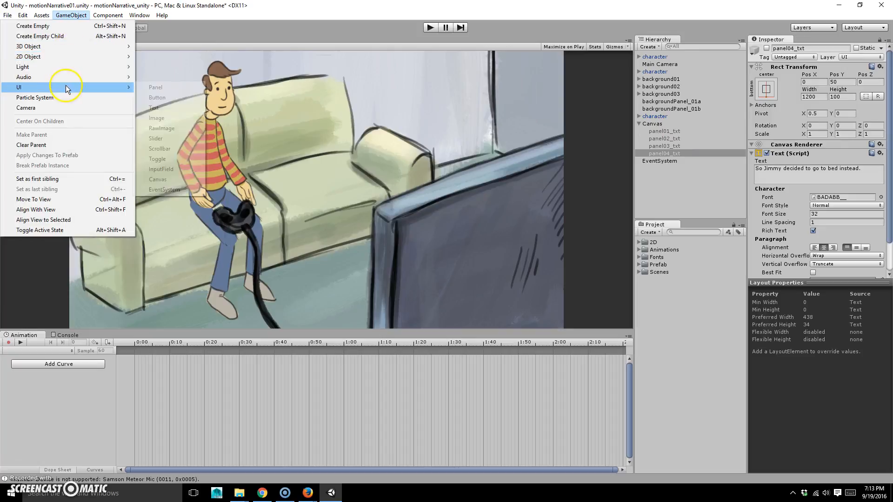
left_click(177, 98)
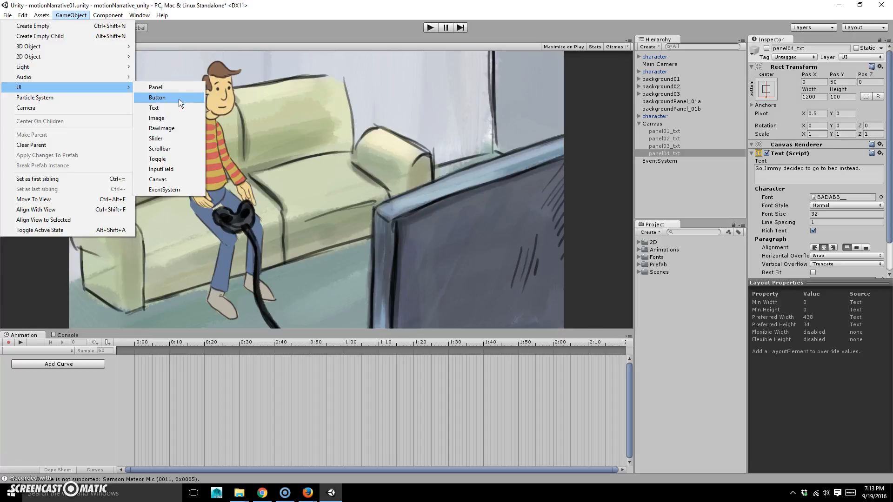
left_click(178, 98)
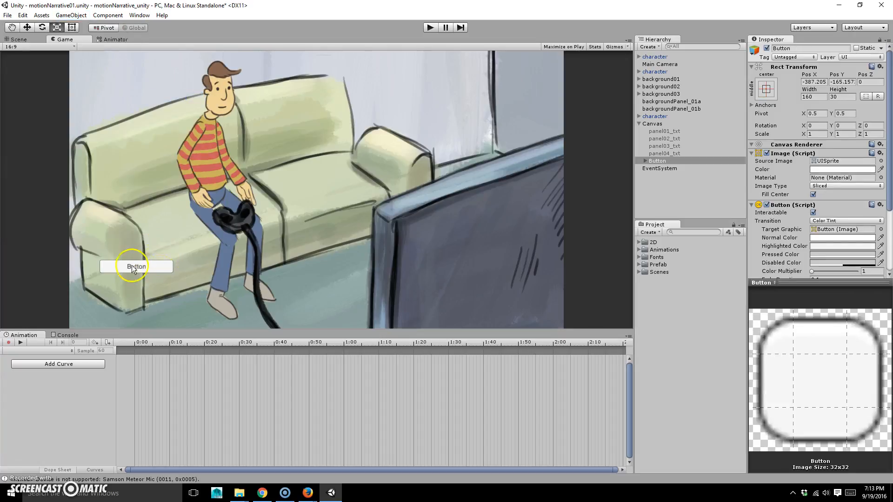
Anchor the button middle-right, setting pivot and position with the preset
left_click(766, 88)
key("shift+alt")
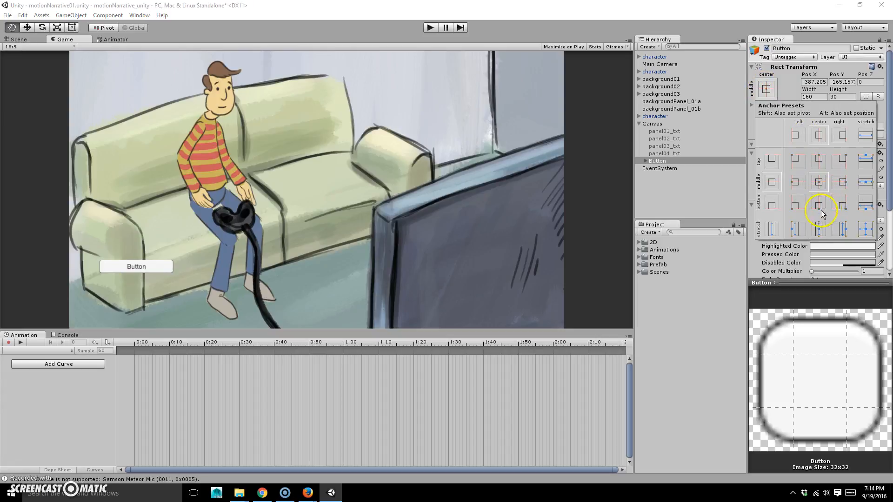
left_click(839, 184, "alt+shift")
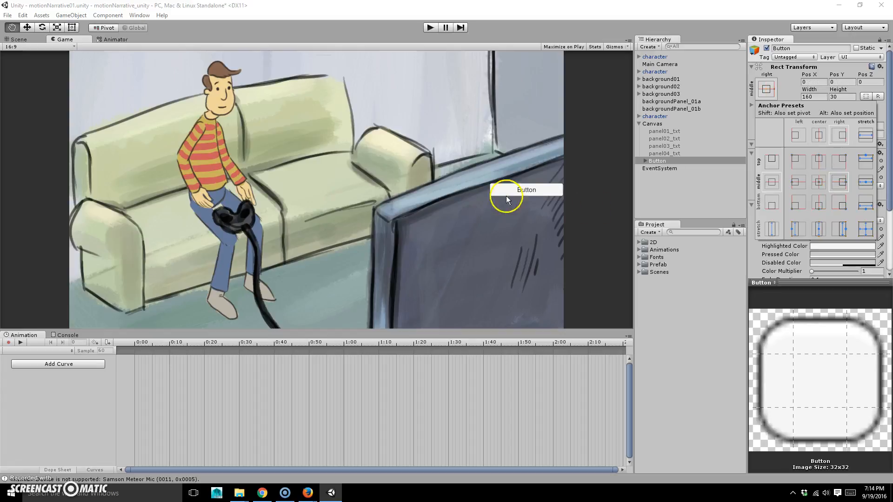
key("t")
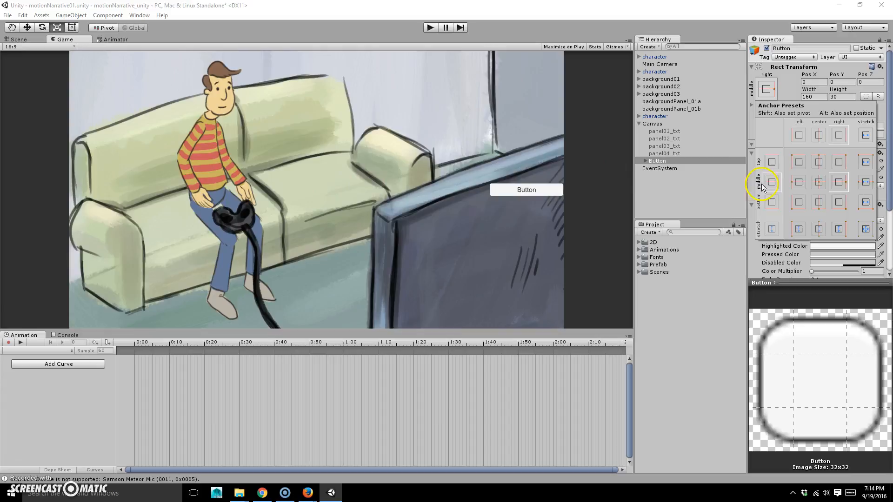
left_click(789, 83)
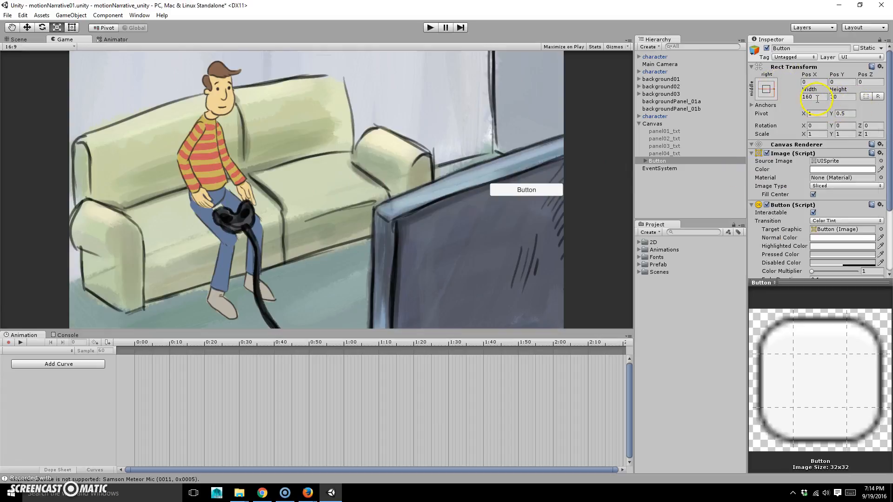
Expand the button in the Hierarchy and select its Text child
left_click(645, 161)
left_click(649, 154)
left_click(657, 161)
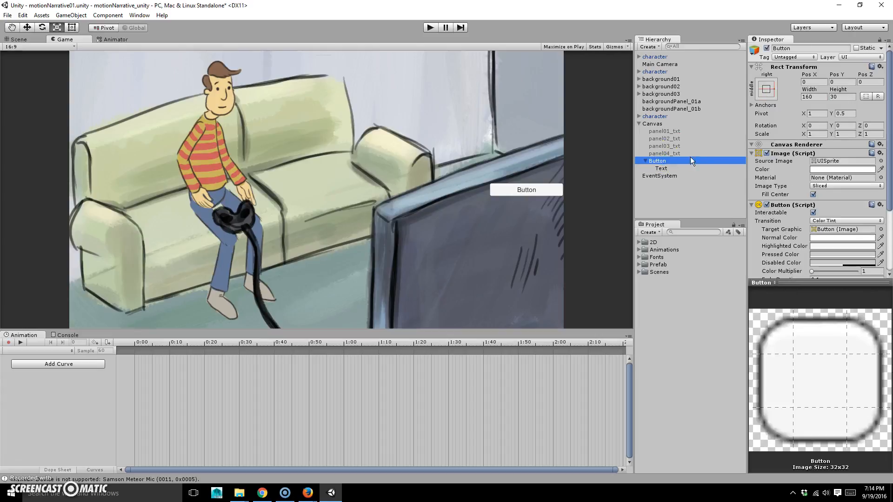
scroll(833, 200, "down", 3)
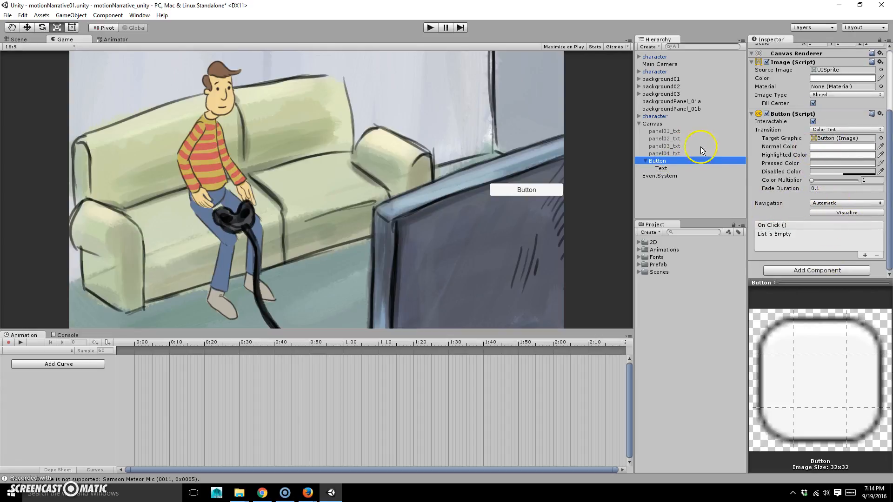
left_click(663, 168)
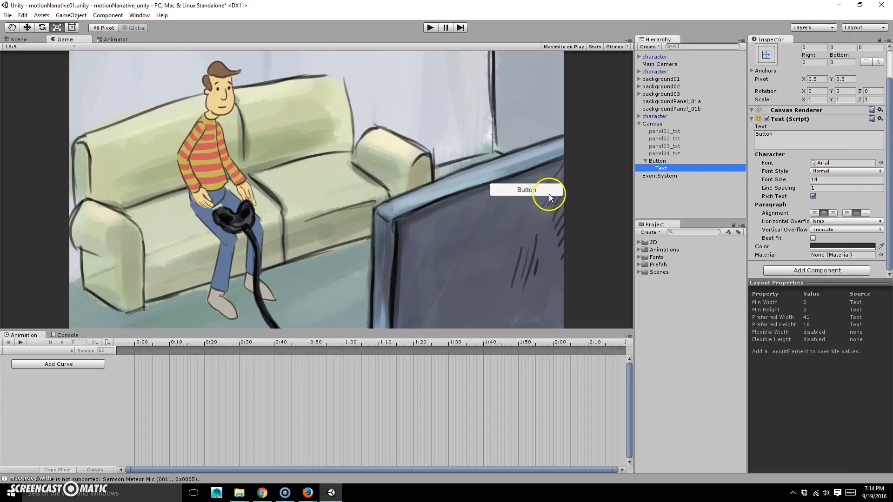
Set the button's Rect Transform to Width 100, Height 100 and Pos X -50
left_click(661, 161)
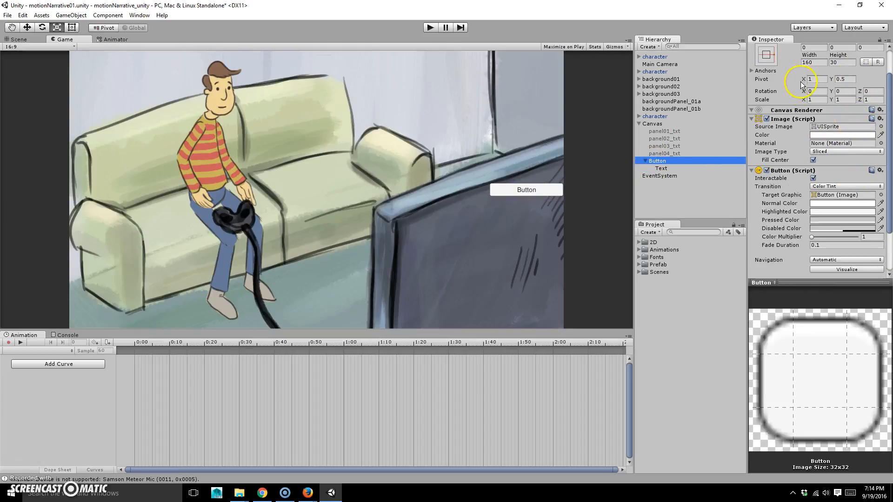
scroll(820, 98, "up", 2)
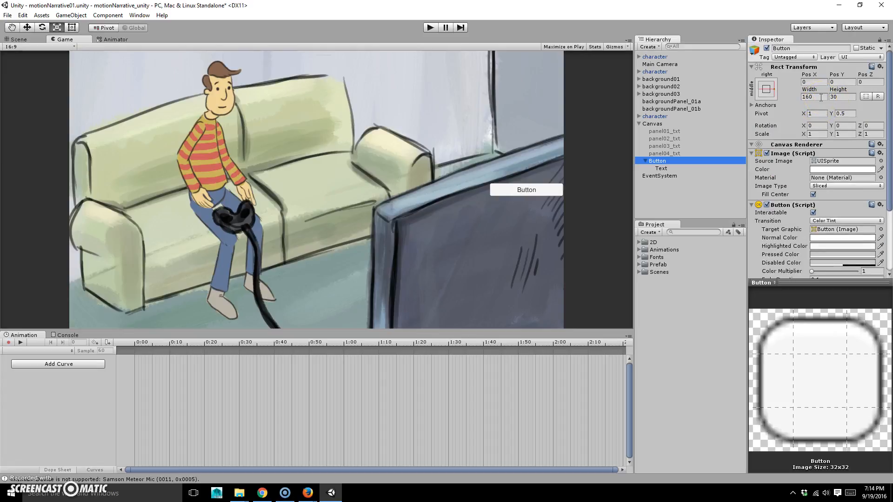
left_click(819, 97)
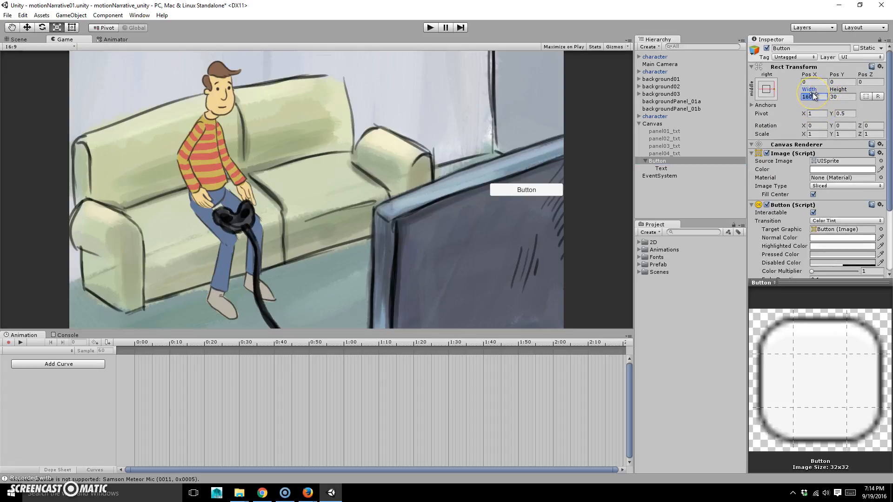
type("100")
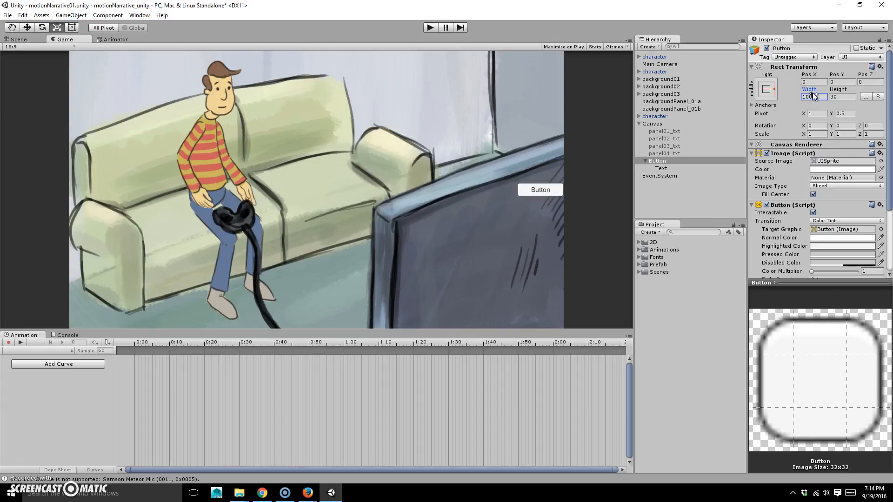
left_click(850, 96)
type("100")
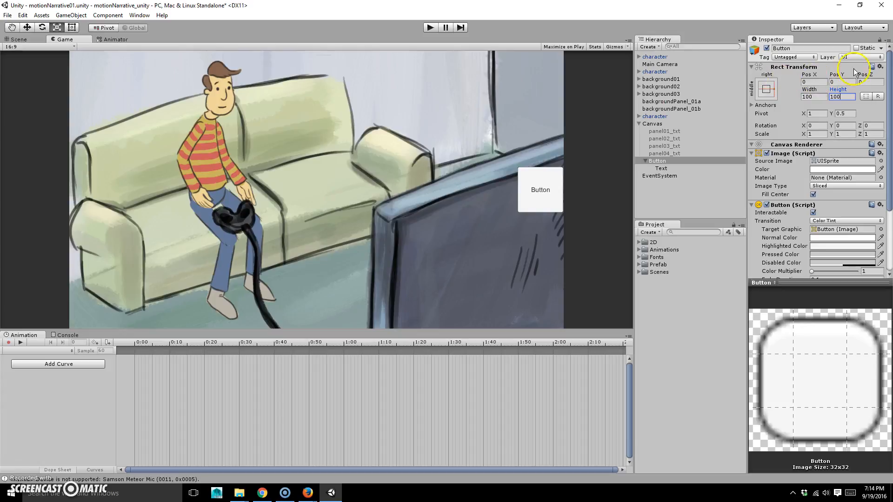
left_click_drag(809, 74, 219, 86)
left_click(814, 82)
type("-50")
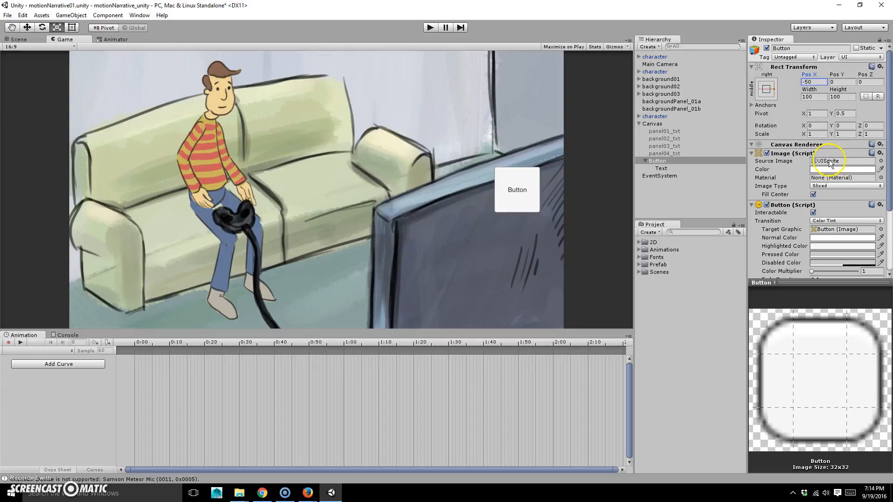
left_click(881, 161)
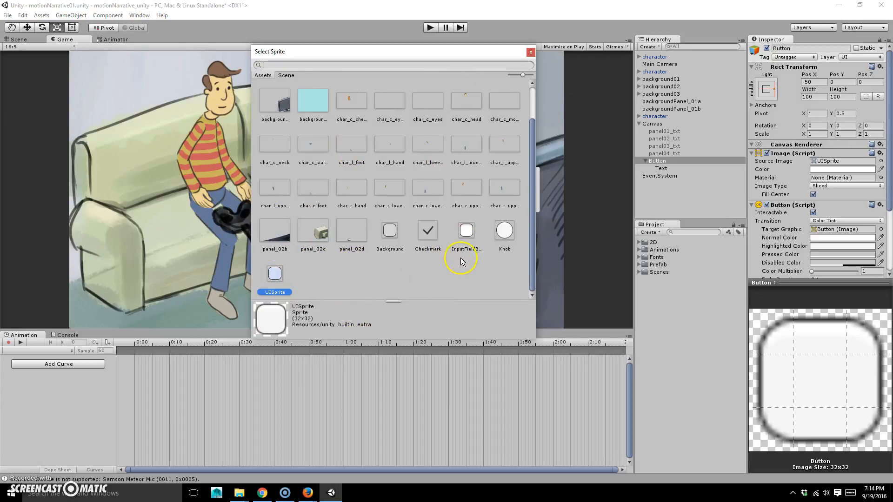
left_click(508, 231)
double_click(509, 232)
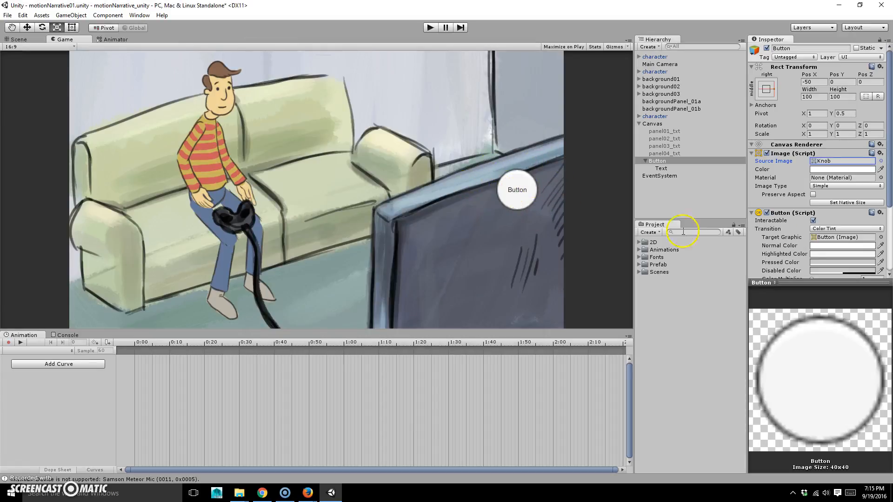
left_click(880, 161)
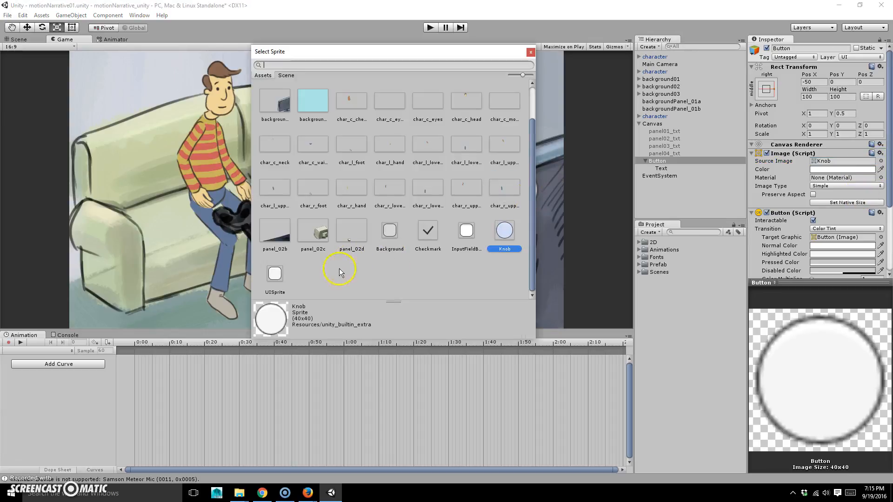
double_click(276, 272)
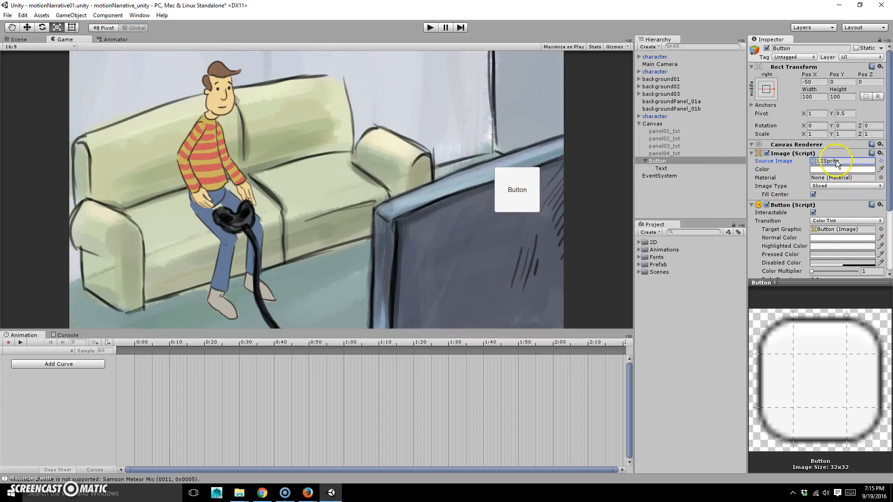
scroll(818, 197, "down", 5)
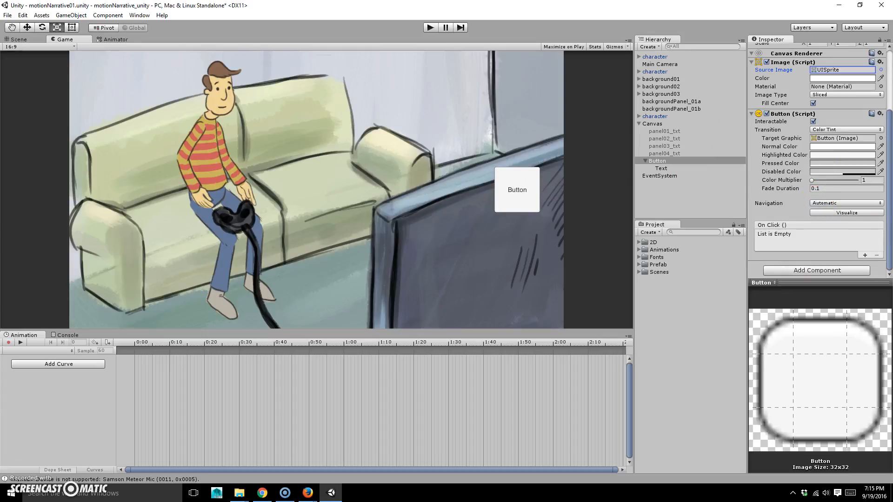
scroll(835, 242, "up", 3)
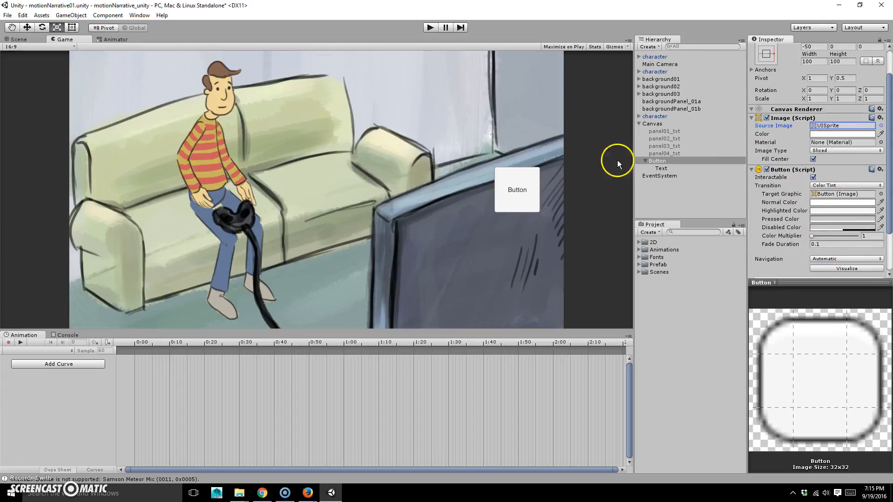
Change the button label to 'Next' in the BADABB font at size 32, then reselect the button
left_click(661, 169)
left_click(777, 133)
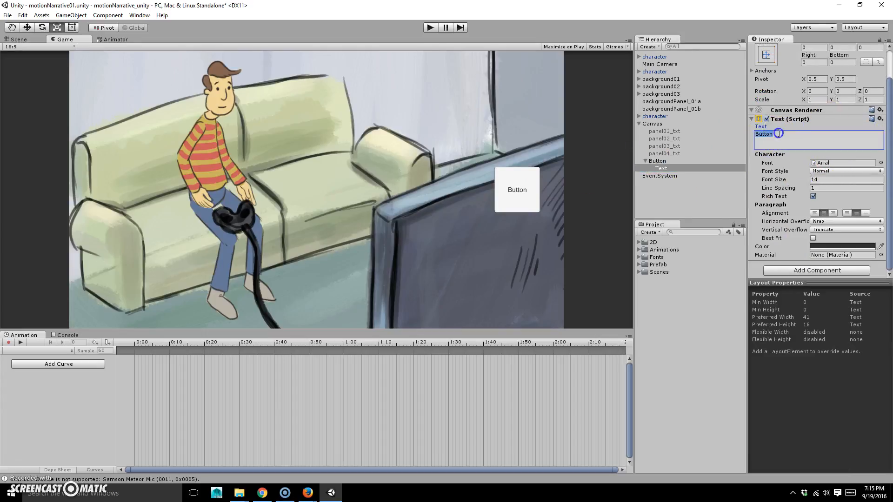
type("Next")
left_click(881, 163)
double_click(317, 96)
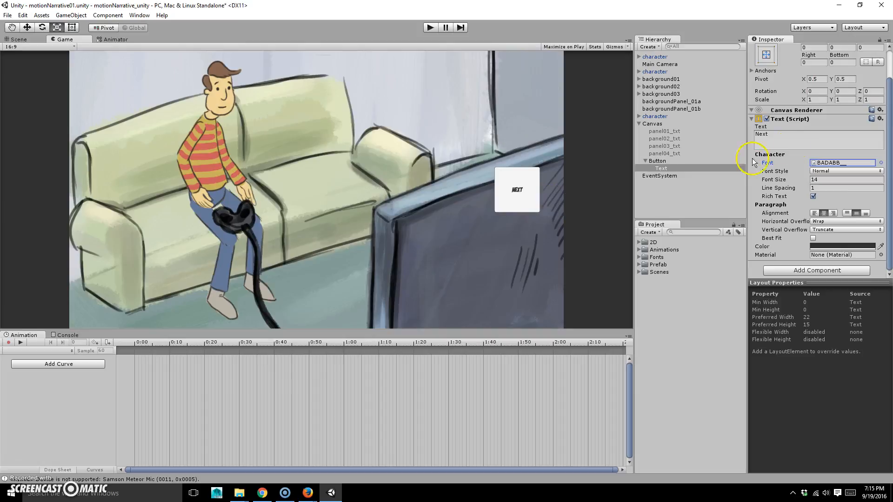
left_click(850, 179)
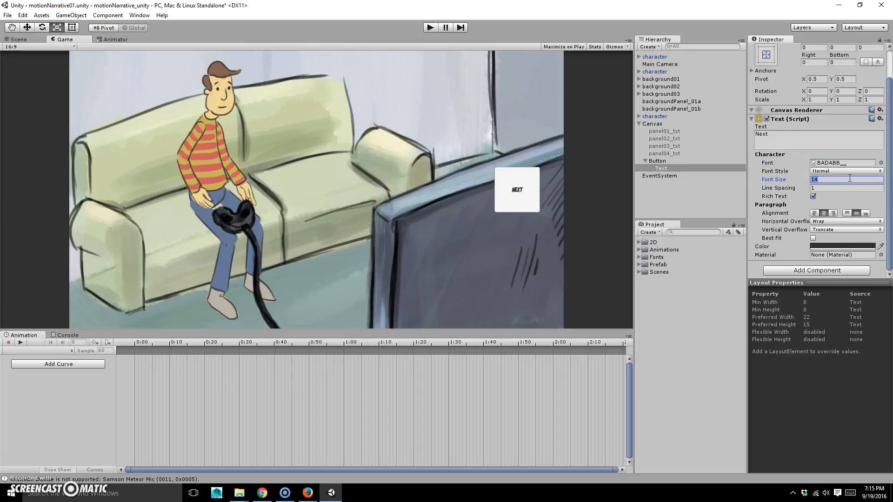
type("32")
left_click(645, 160)
left_click(665, 159)
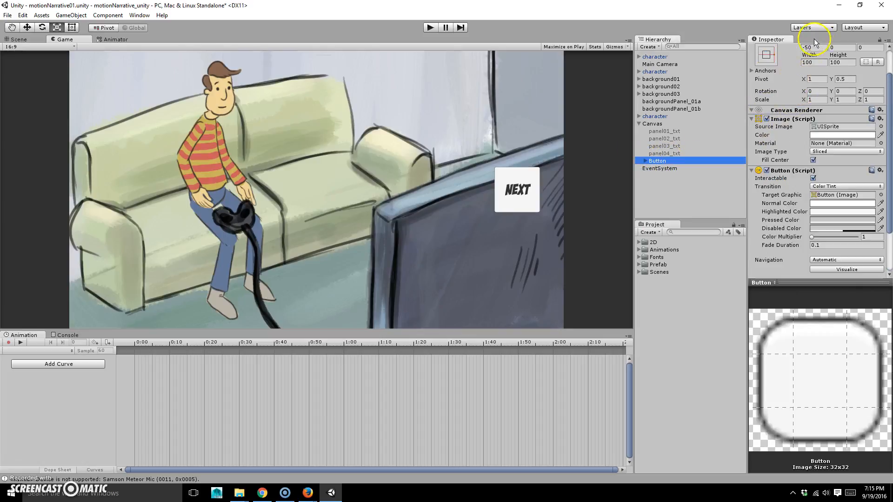
Rename the Button object to panel01_btn
scroll(788, 141, "up", 2)
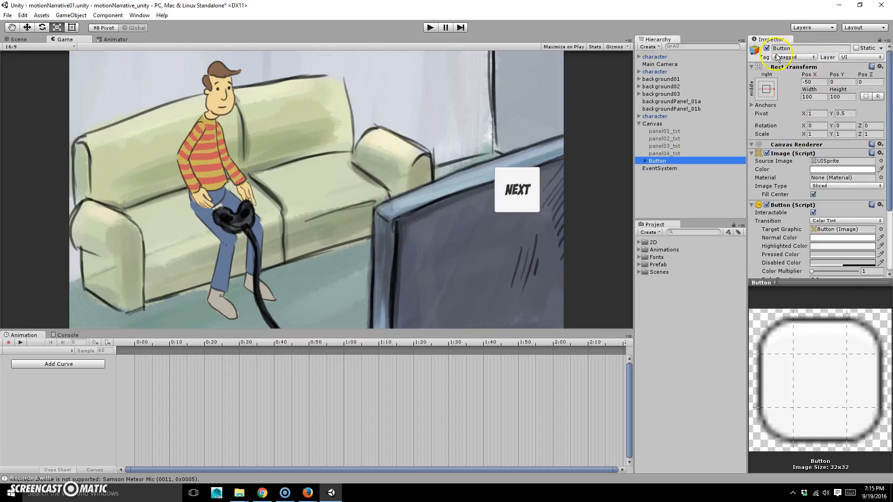
left_click(794, 48)
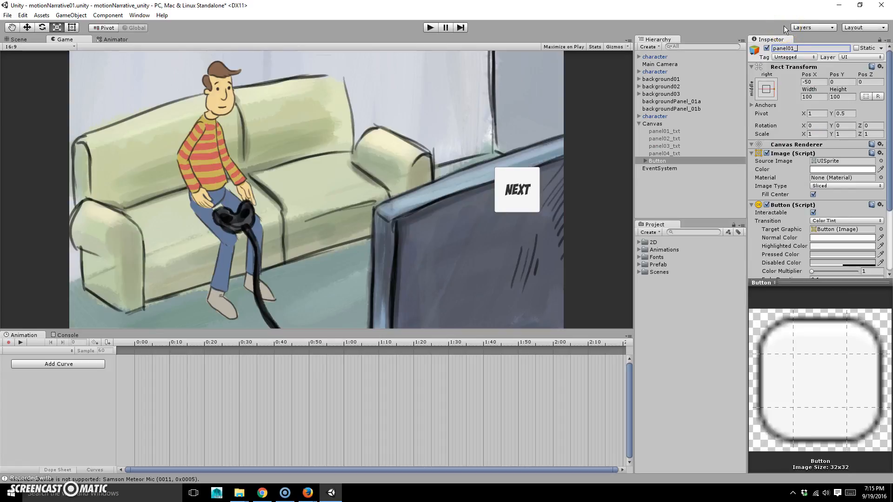
type("panel01_btn")
key("Return")
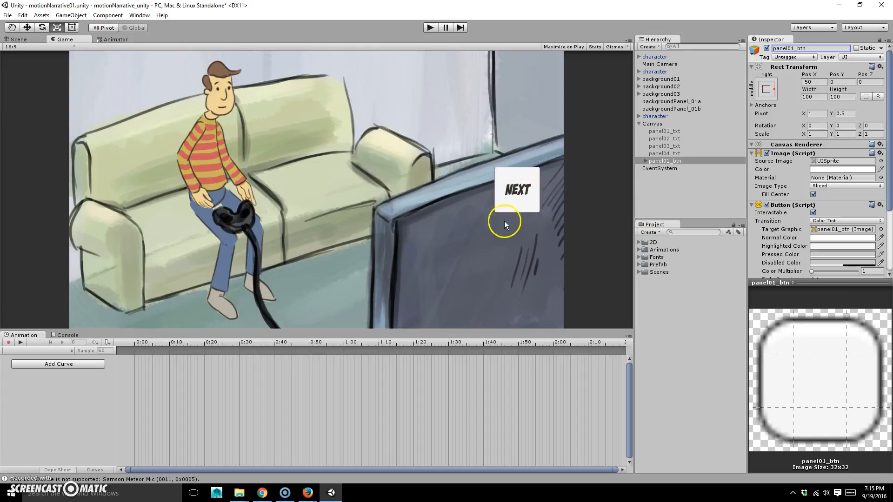
left_click(674, 161)
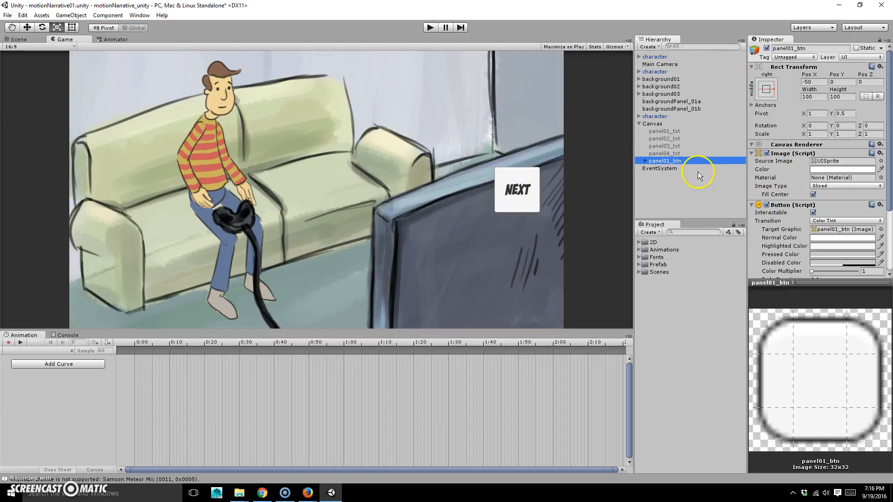
Duplicate panel01_btn and rename the copy panel02_btn
left_click(677, 154)
left_click(675, 160)
key("ctrl+d")
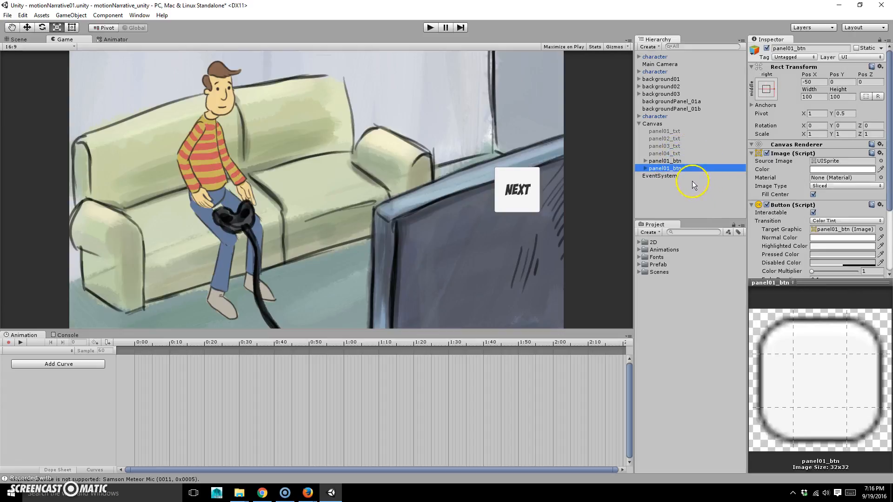
left_click(792, 48)
key("BackSpace")
type("2")
key("Return")
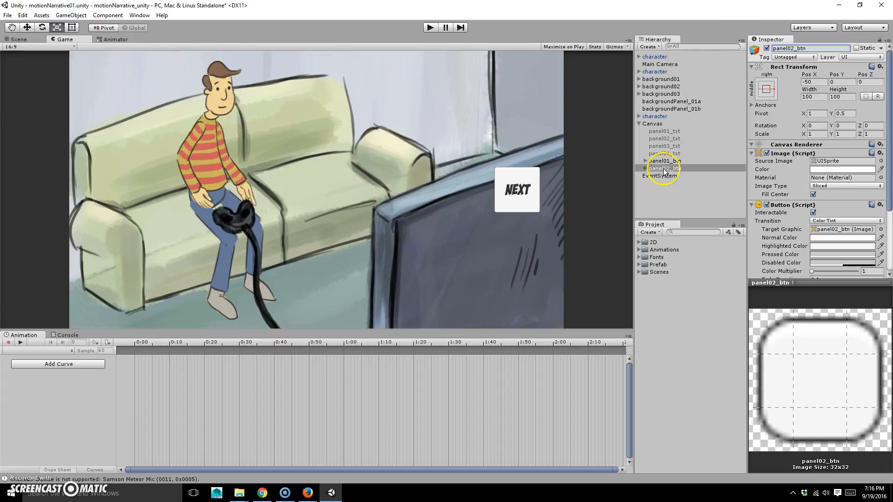
Copy panel02_btn and rename the new copy panel03_btn
left_click(646, 168)
left_click(645, 168)
key("ctrl+c")
key("ctrl+v")
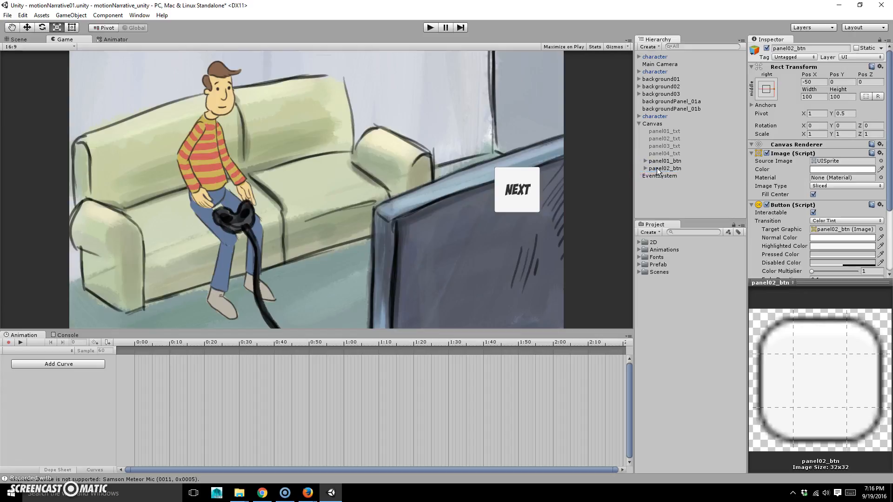
left_click(795, 49)
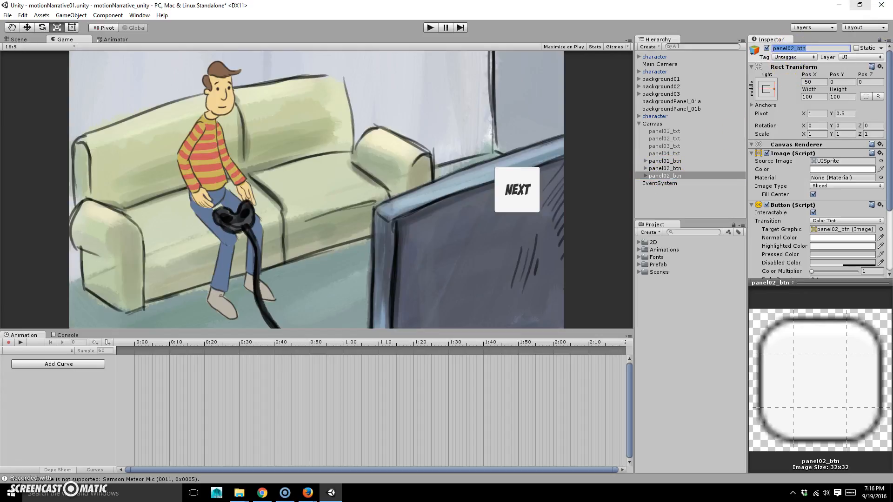
key("Left")
key("Right")
key("Right")
key("Right")
key("Right")
key("Right")
key("Right")
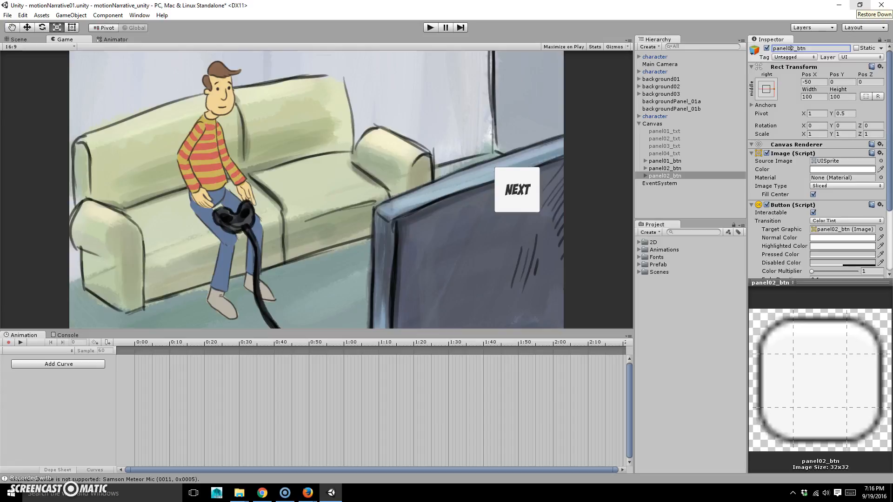
type("3")
key("Return")
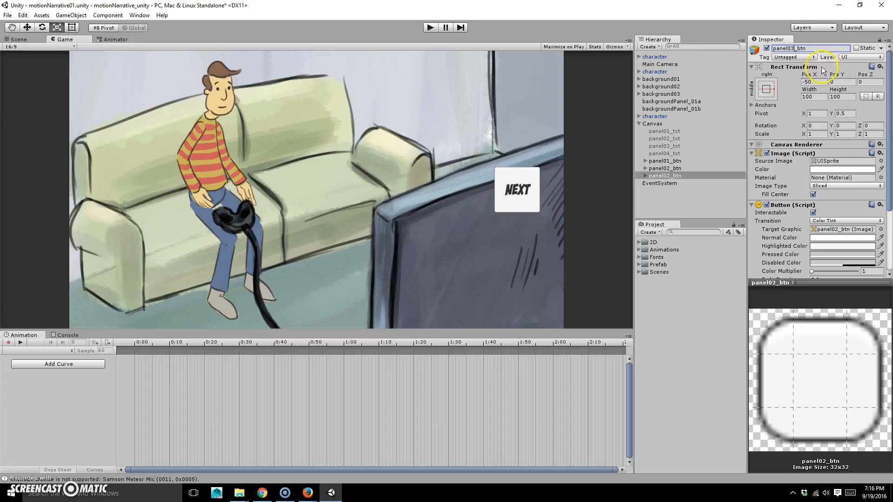
Duplicate panel03_btn and rename the copy panel04_btn
left_click(679, 145)
left_click(684, 176)
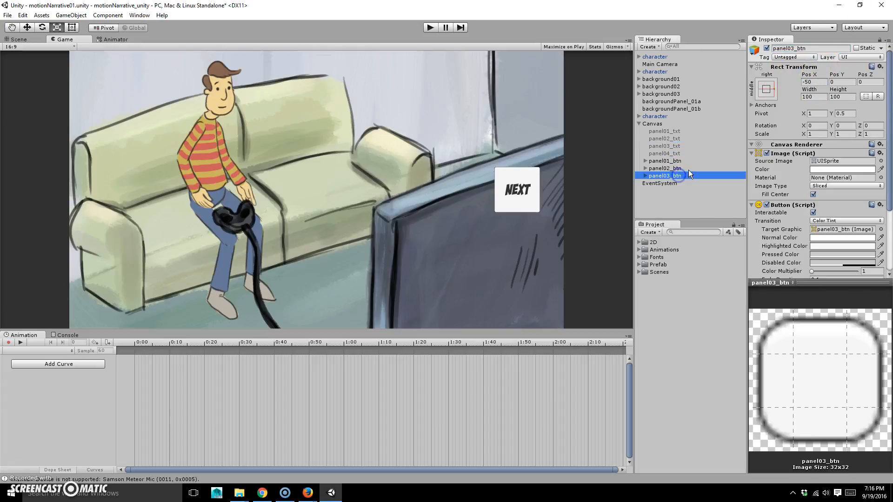
key("ctrl+d")
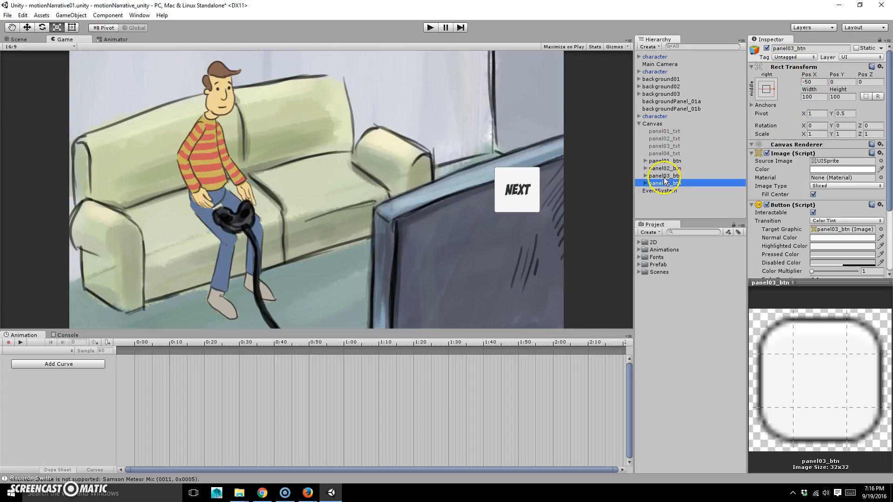
left_click(785, 48)
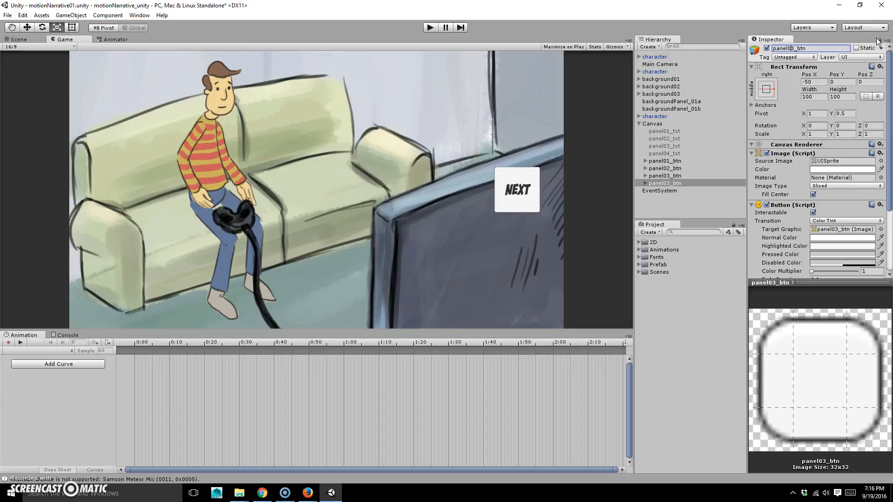
type("4")
left_click(665, 146)
left_click(675, 183)
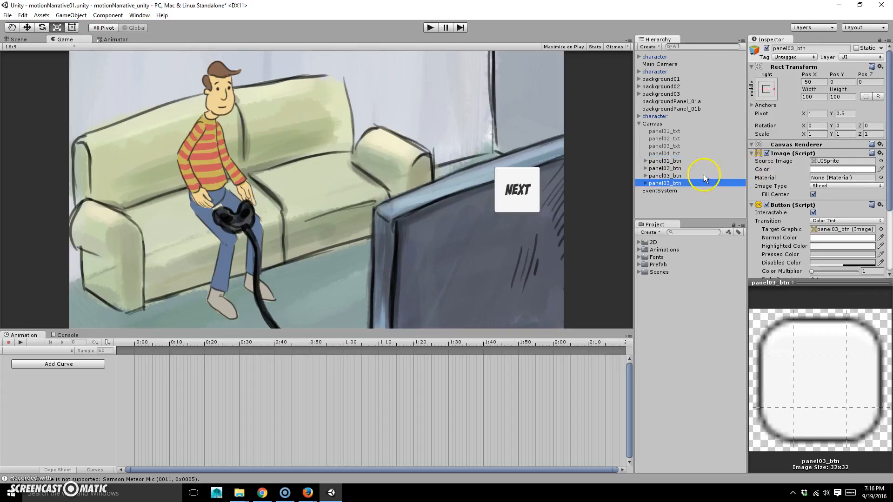
left_click(789, 48)
key("Home")
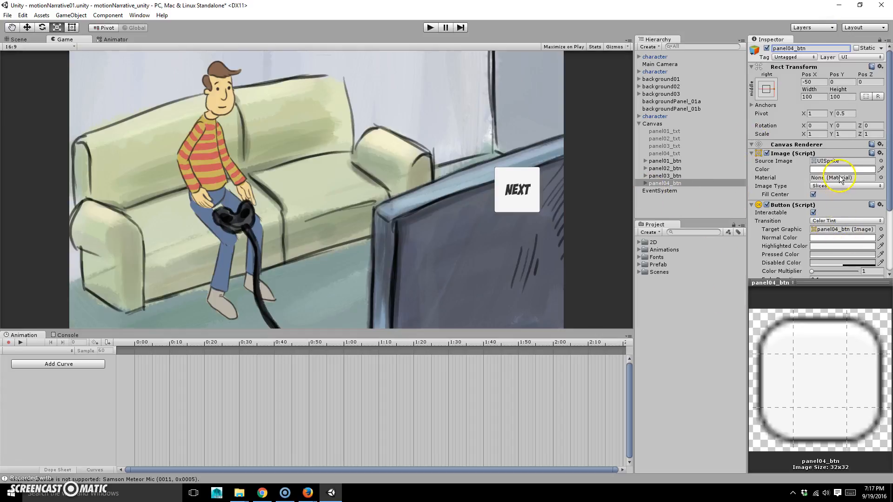
Change panel04_btn's label text from Next to Quit
left_click(645, 183)
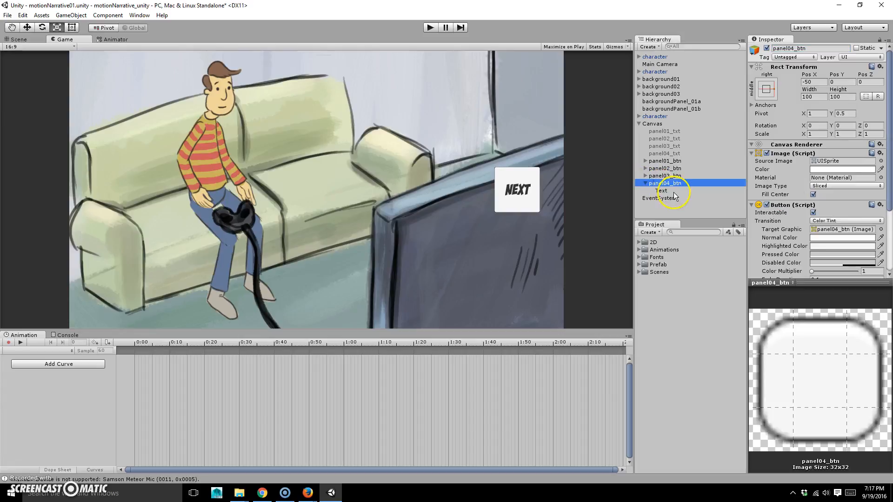
left_click(673, 191)
left_click(773, 170)
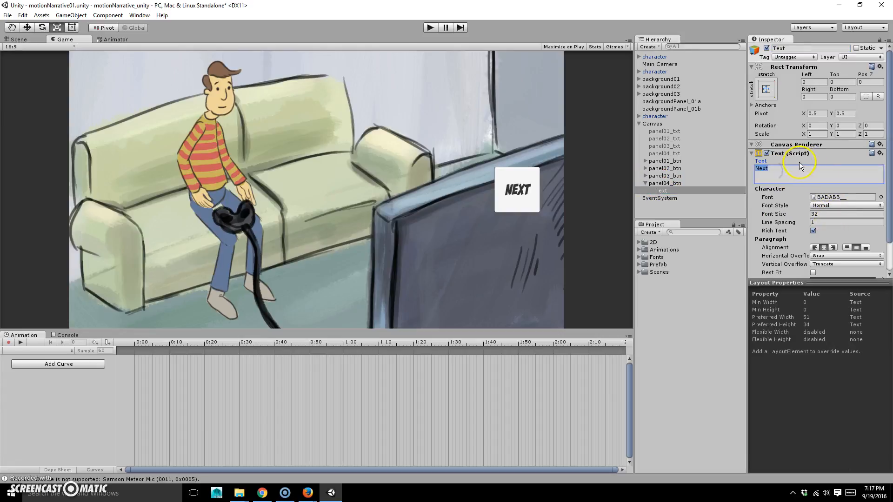
type("Quit")
left_click(646, 183)
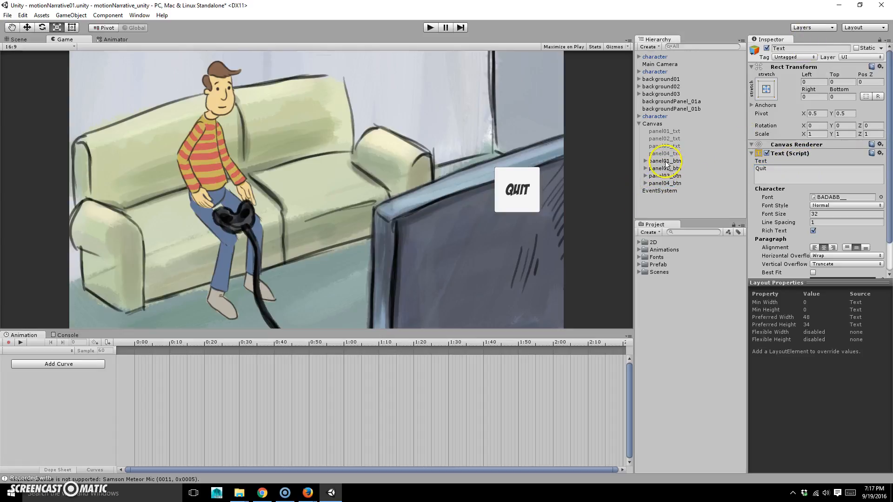
Deactivate all four buttons, keep only panel01_btn and panel01_txt active, and save the scene
left_click(666, 161)
left_click(665, 183, "shift")
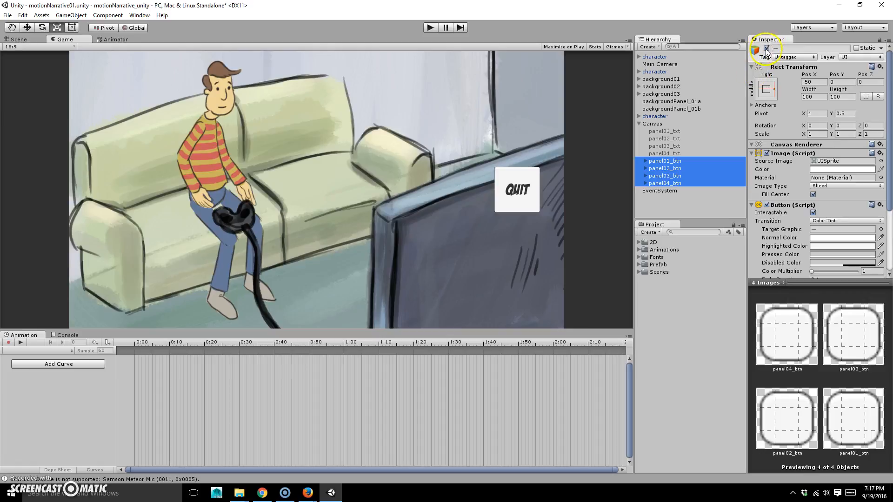
left_click(767, 48)
left_click(697, 154)
left_click(688, 161)
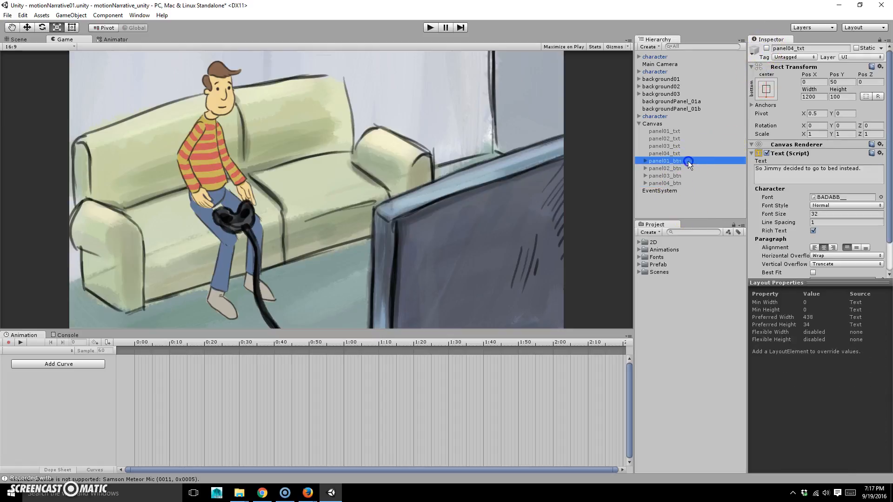
left_click(766, 47)
left_click(665, 131)
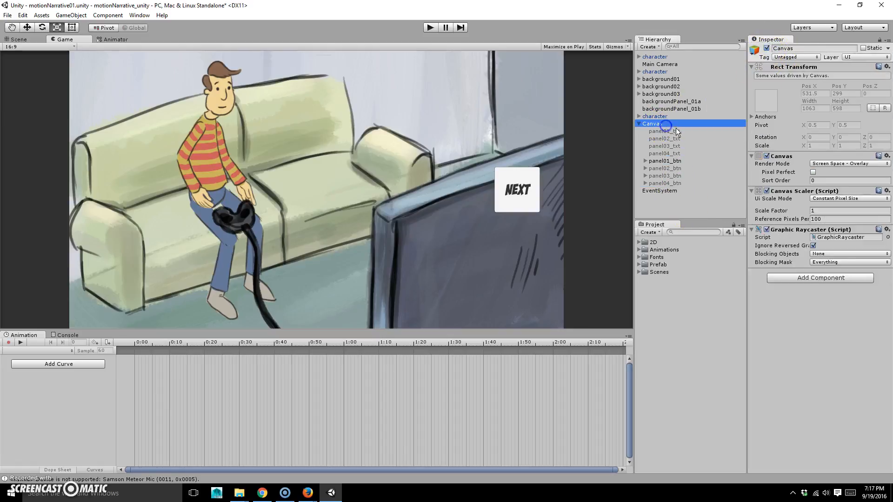
left_click(767, 48)
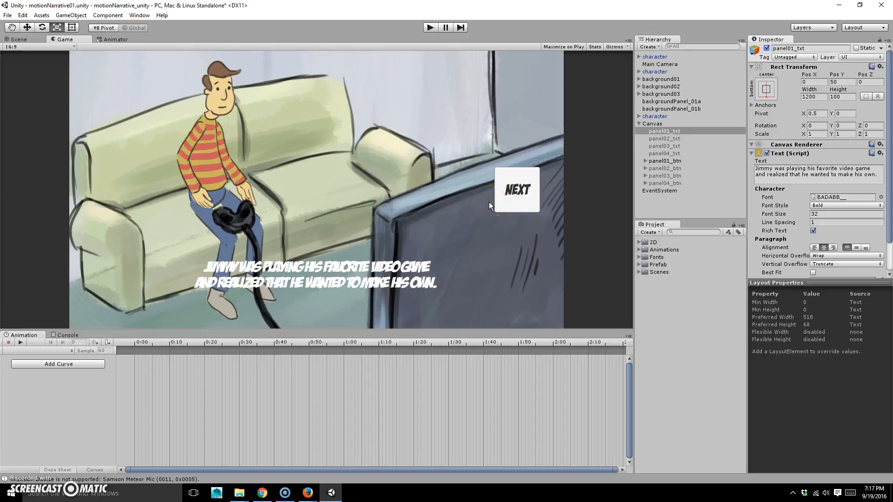
key("ctrl+s")
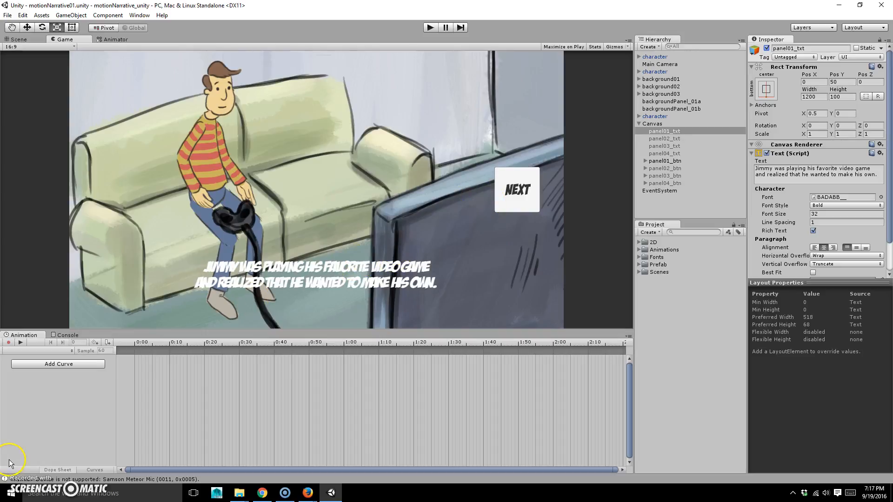